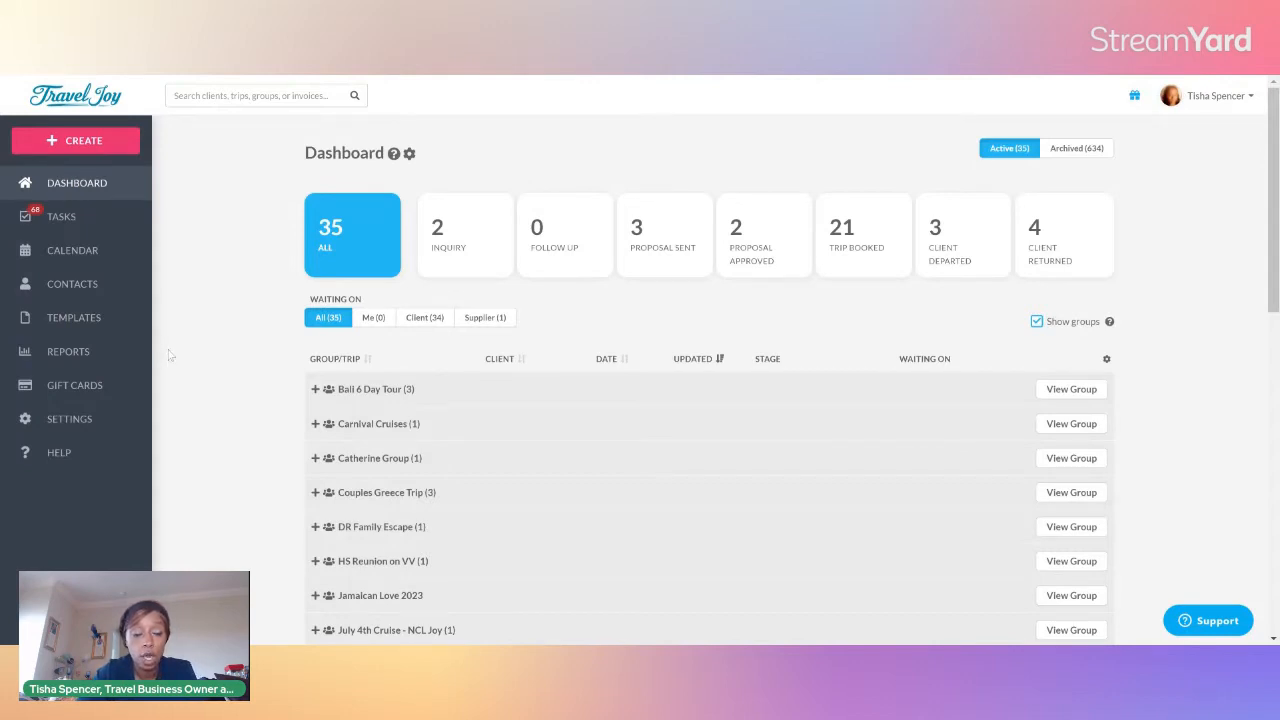
# Open the Commissions & Sales report and set the Trip Summary date range to All Time
pyautogui.click(70, 356)
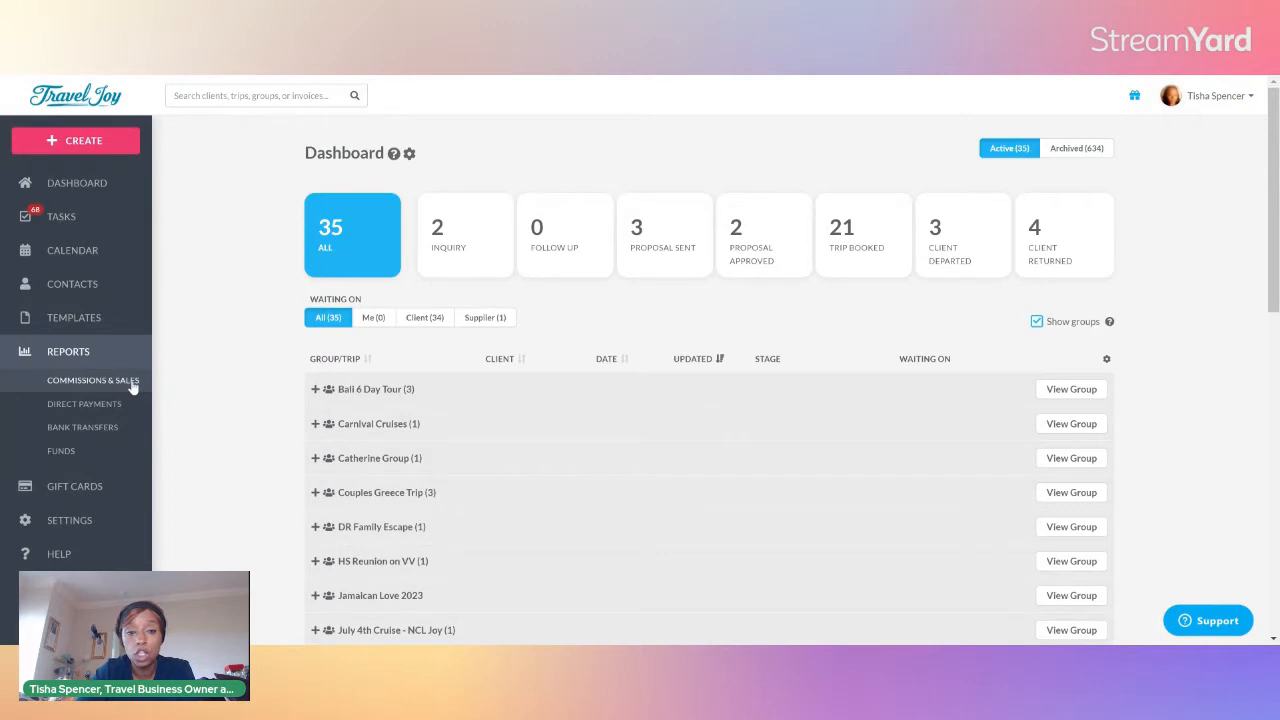
pyautogui.click(133, 385)
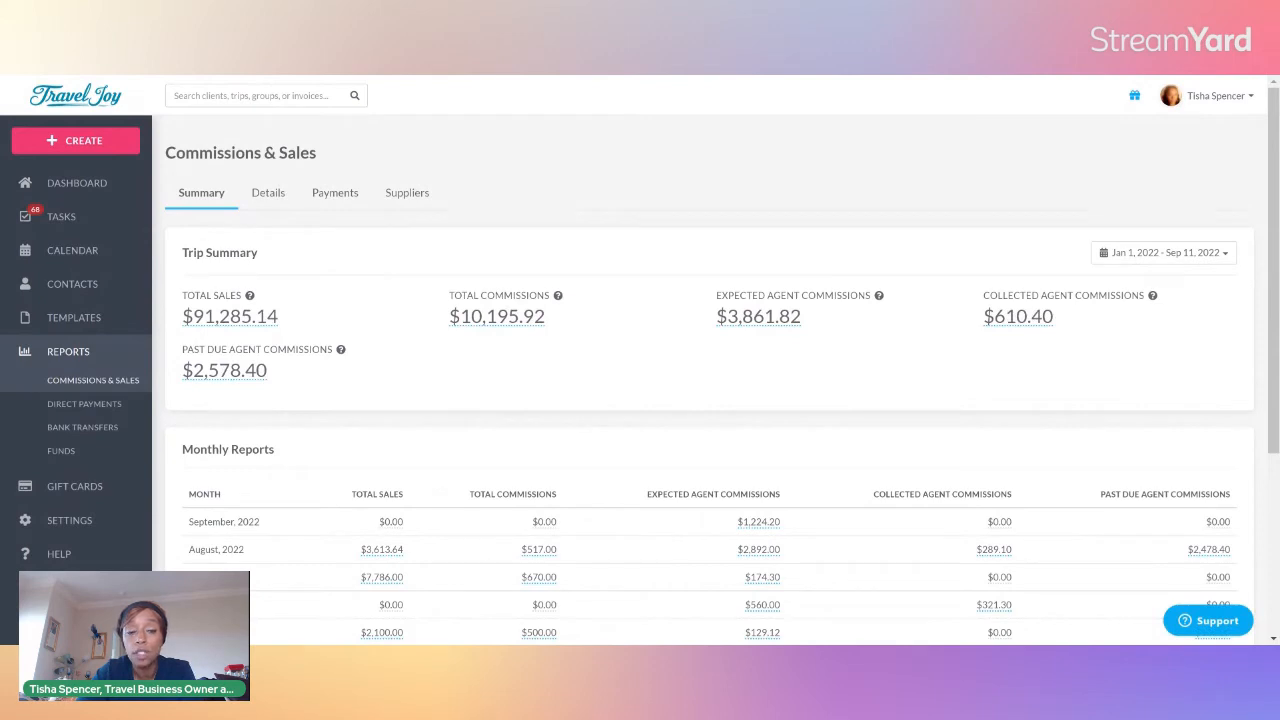
pyautogui.click(1221, 256)
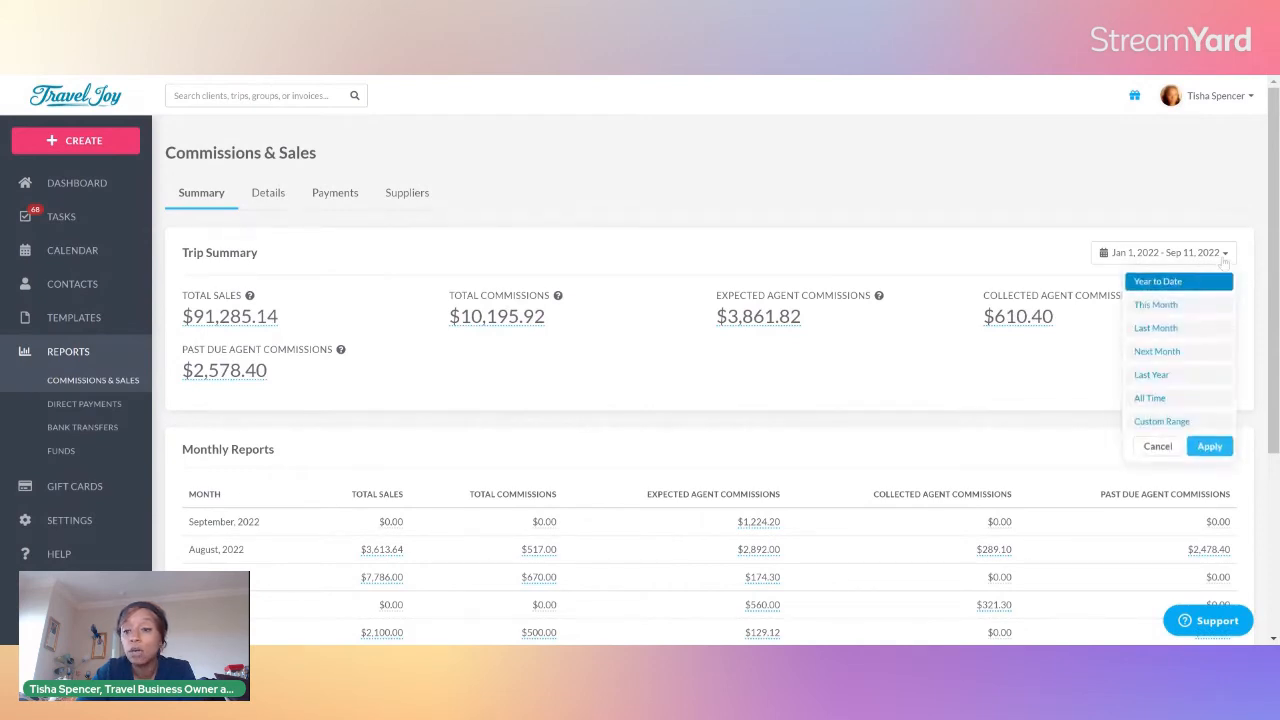
pyautogui.click(1178, 400)
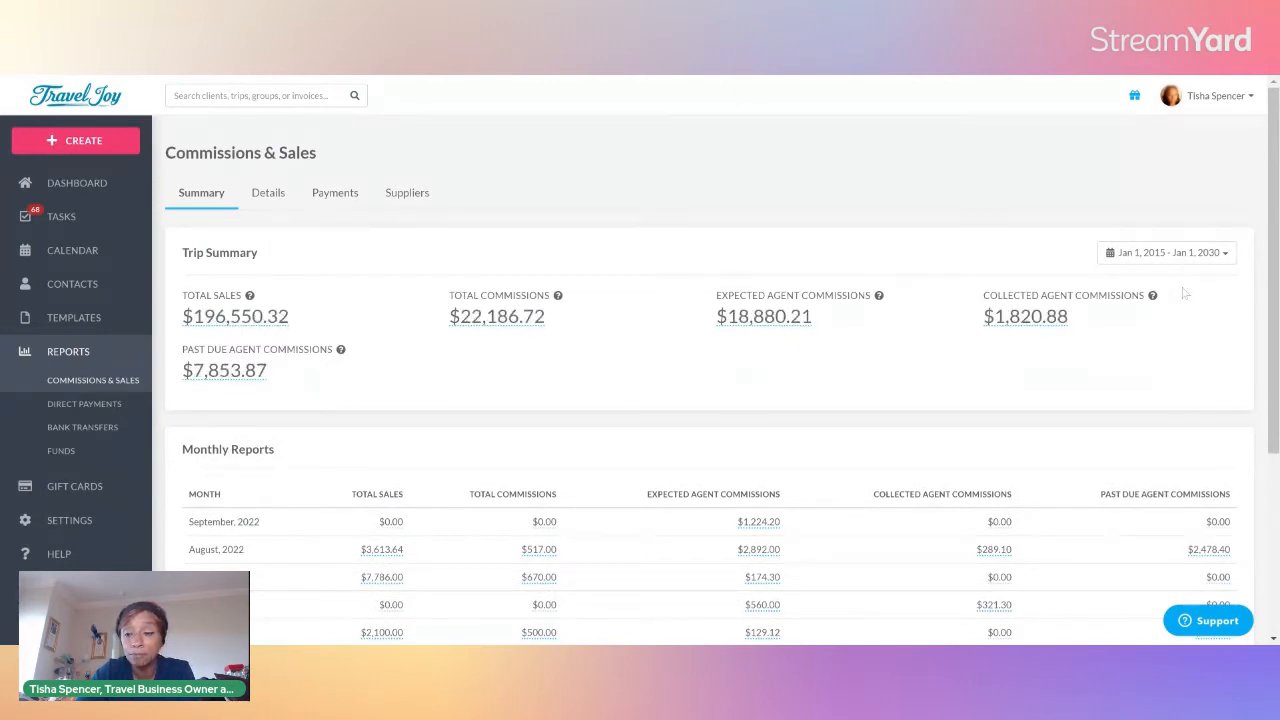
# View the Trip Summary for Next Month and for This Month, and review the Monthly Reports table
pyautogui.click(1176, 253)
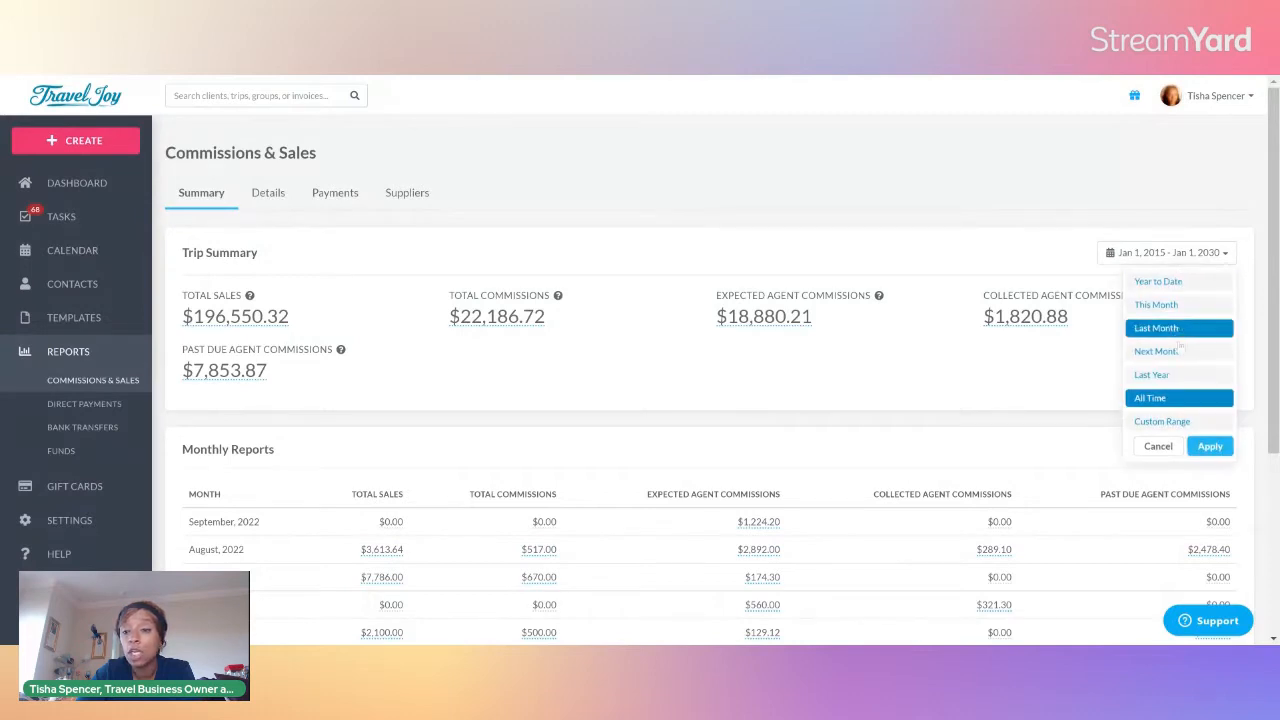
pyautogui.click(1180, 352)
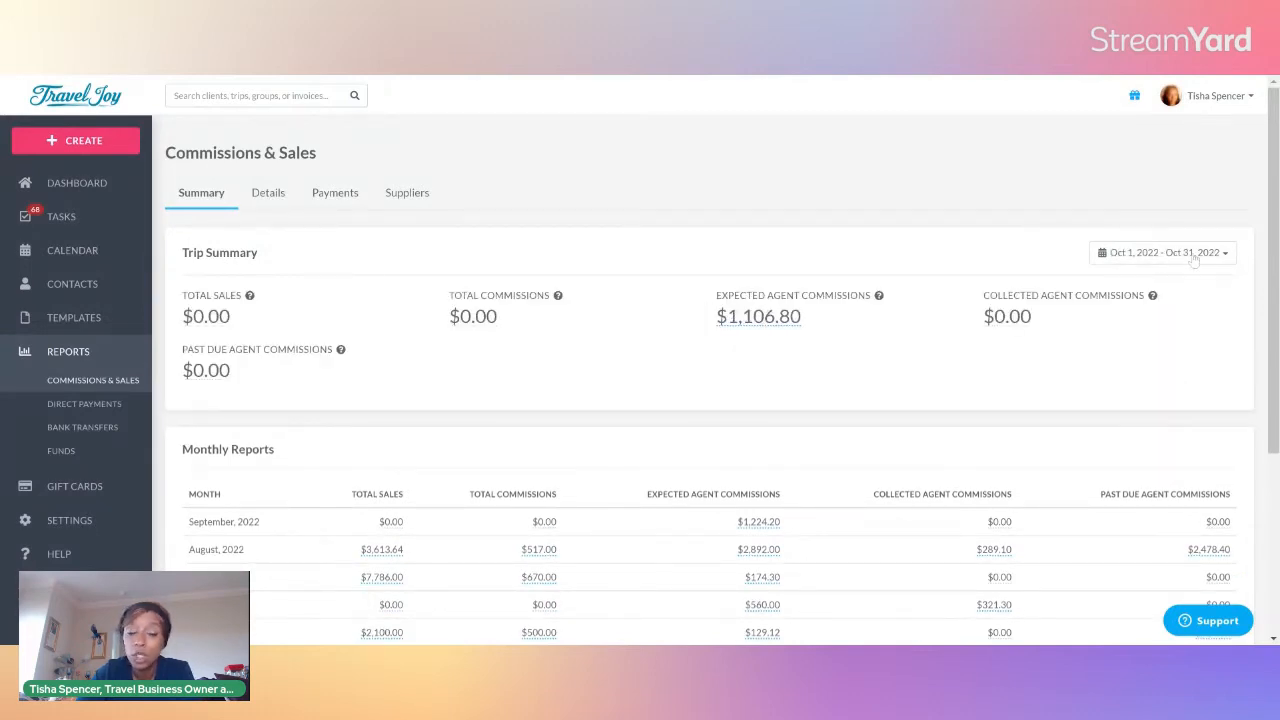
pyautogui.click(1193, 258)
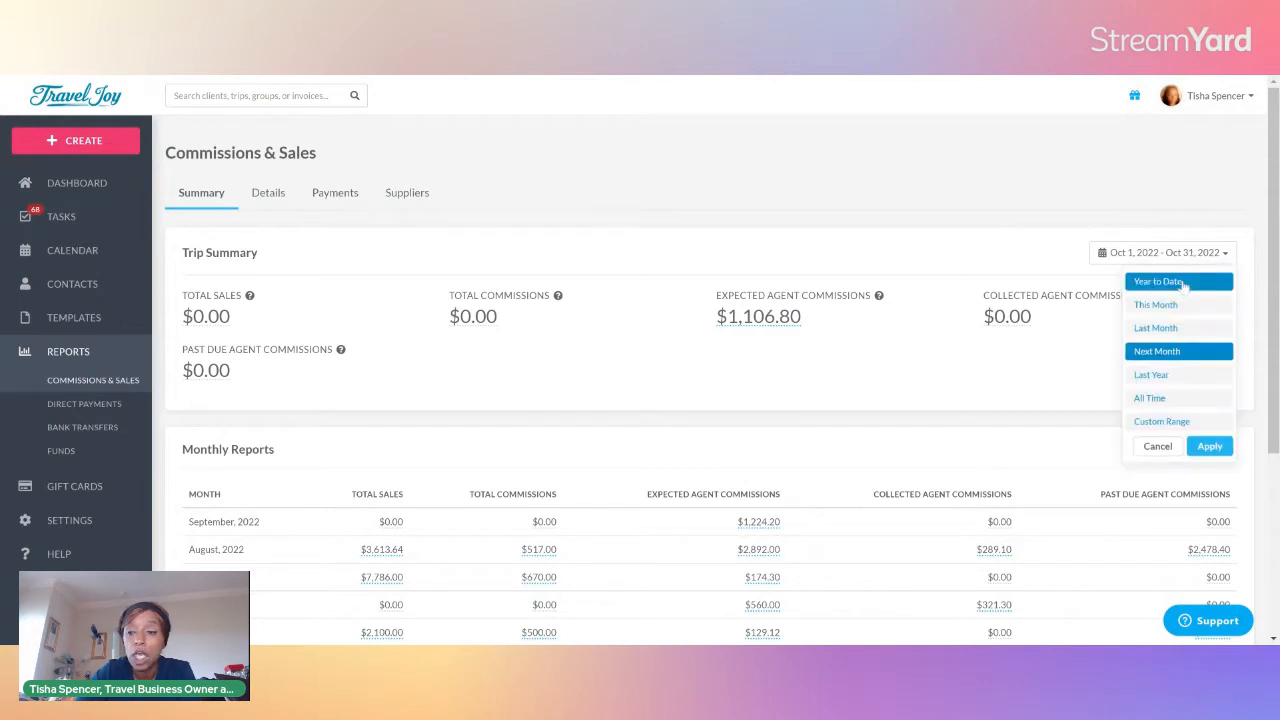
pyautogui.click(1174, 330)
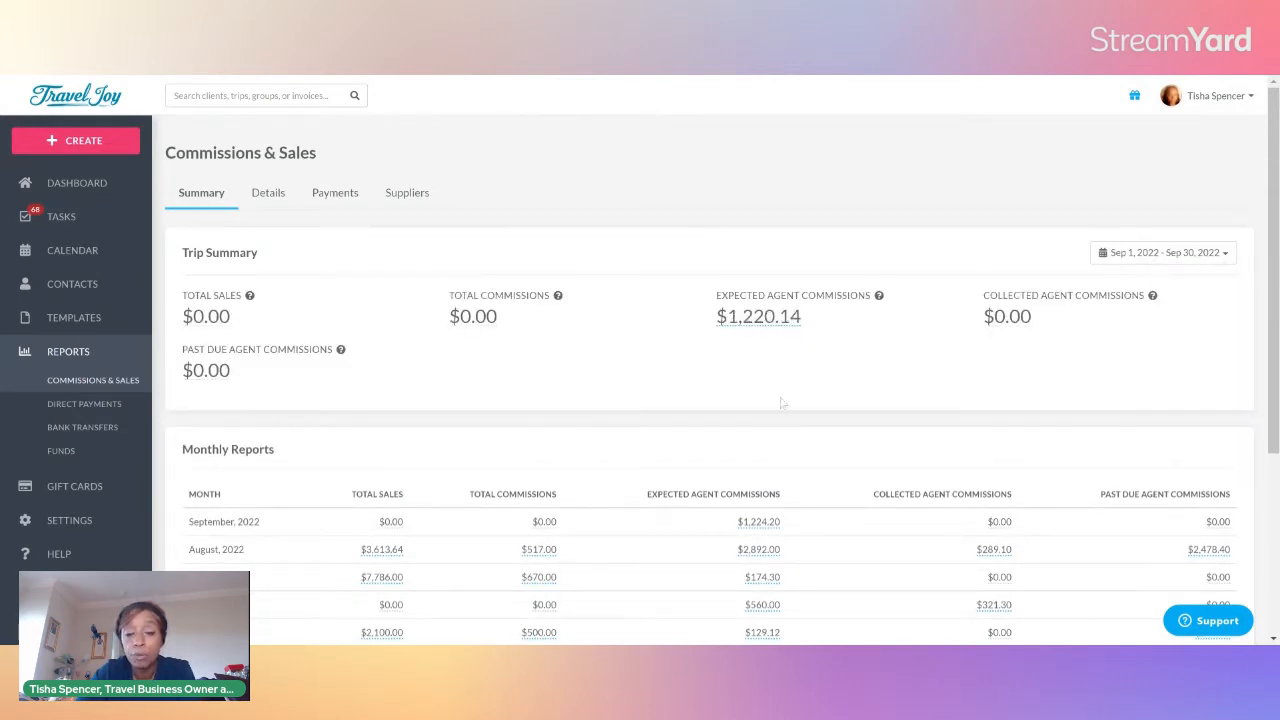
pyautogui.scroll(-3, 741, 406)
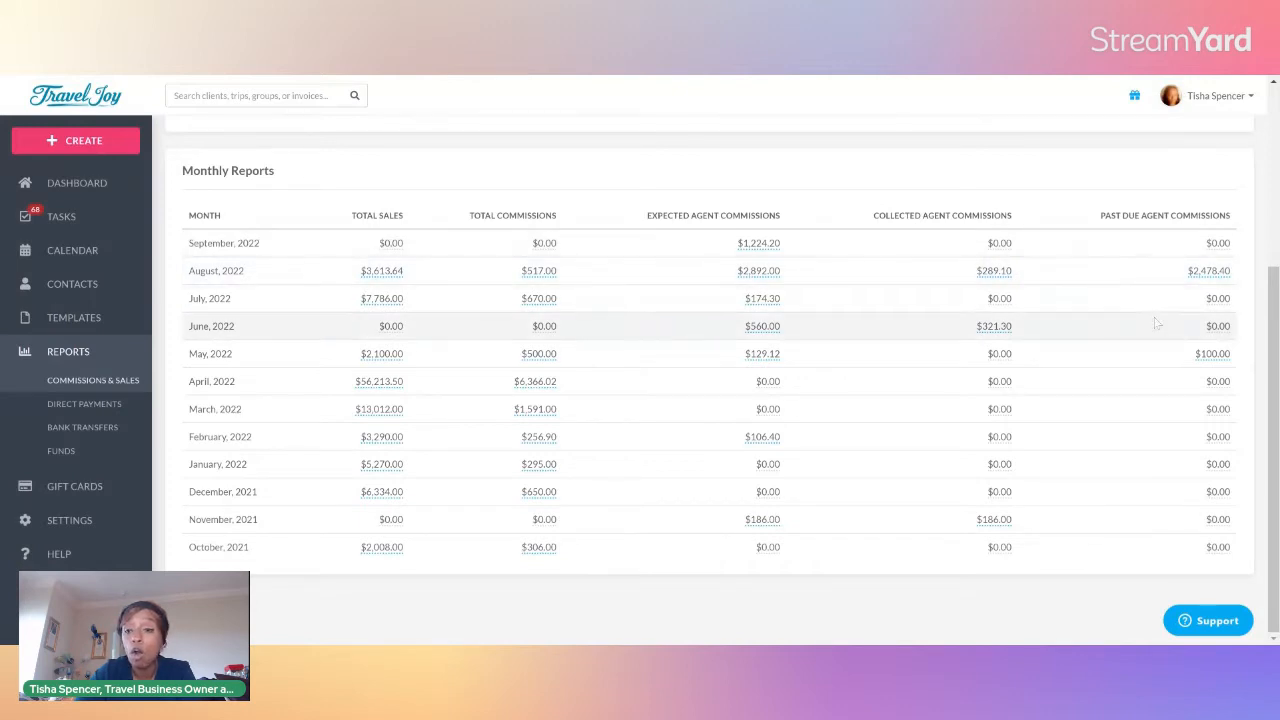
pyautogui.scroll(3, 1060, 322)
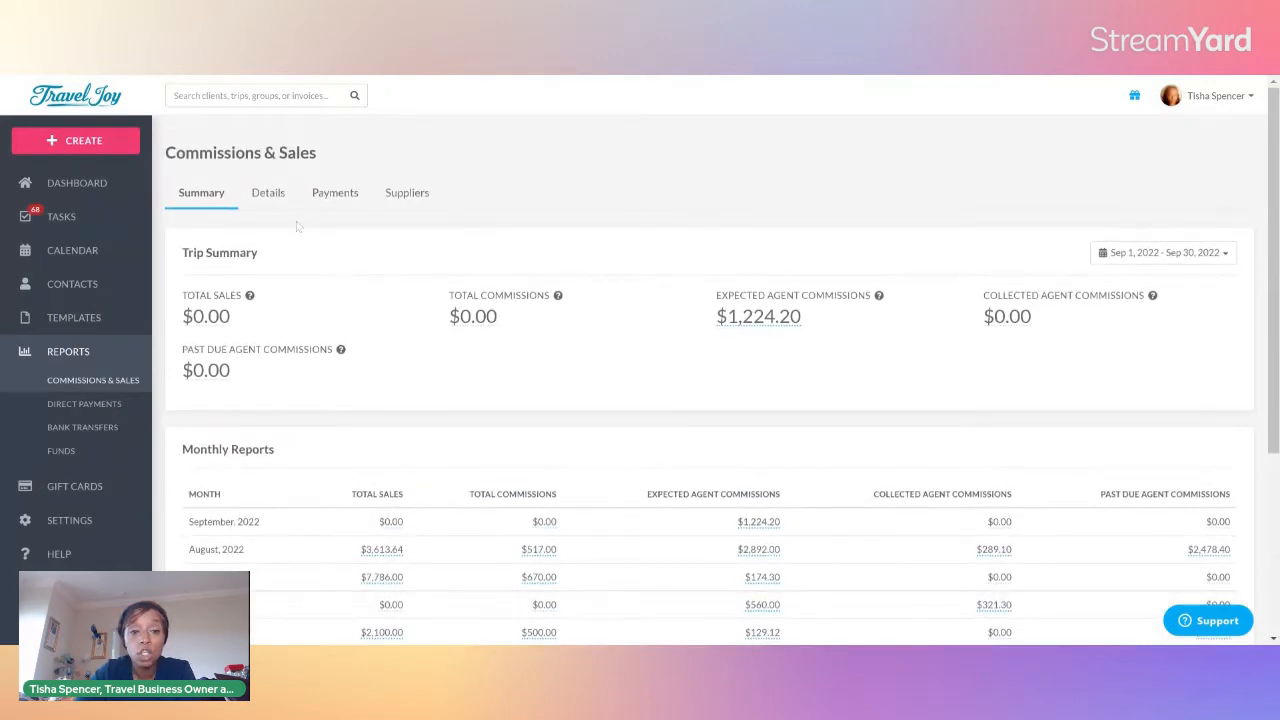
# Review the Details, Payments and Suppliers views of the Commissions & Sales report
pyautogui.click(272, 195)
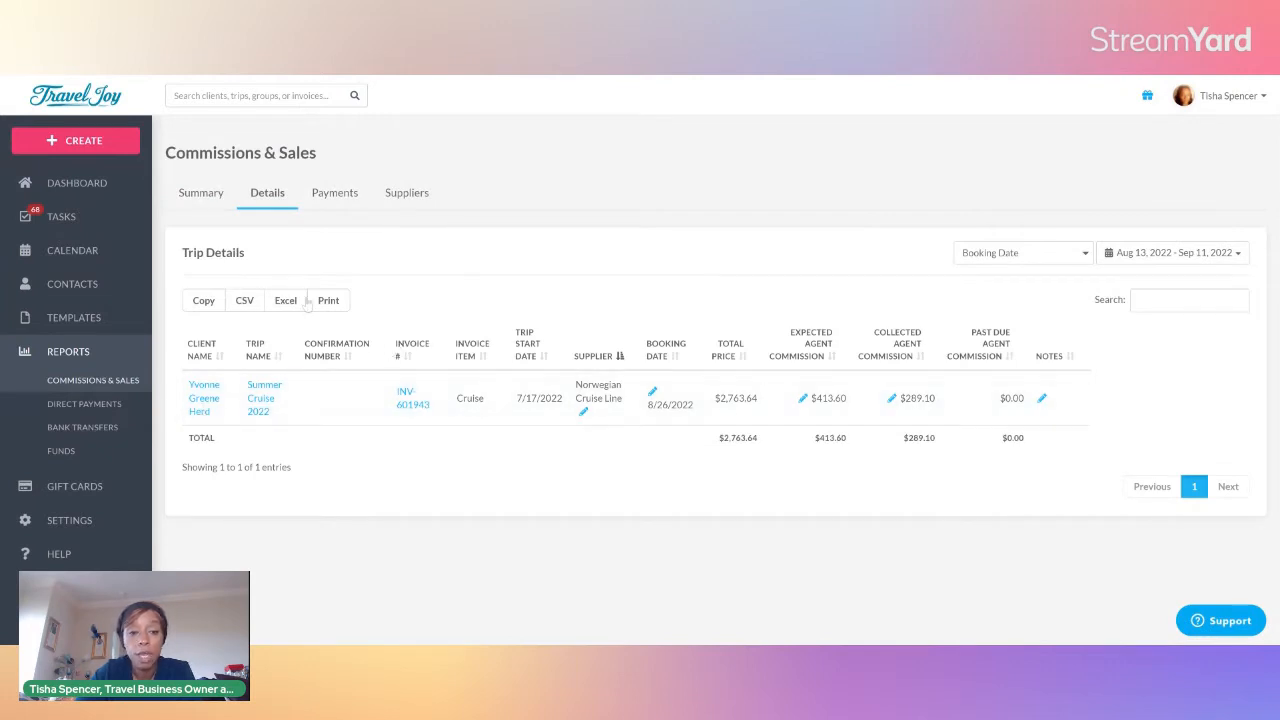
pyautogui.click(342, 197)
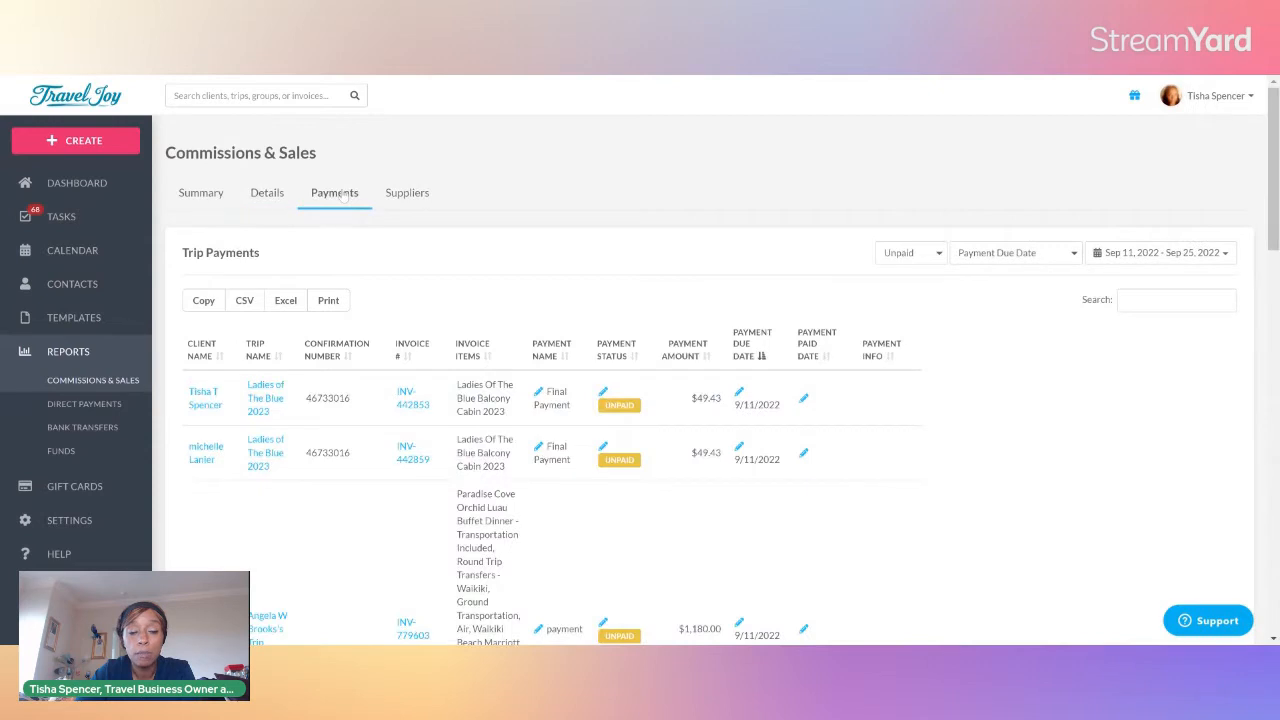
pyautogui.click(425, 196)
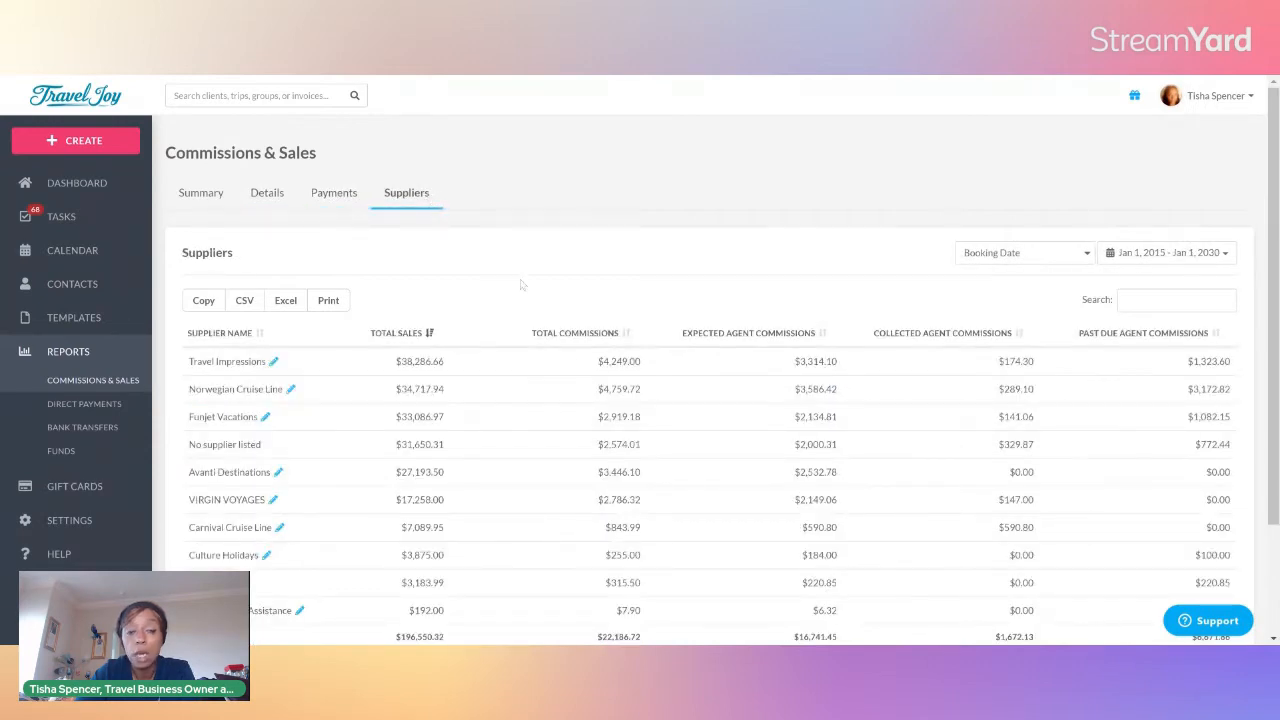
pyautogui.scroll(-1, 546, 297)
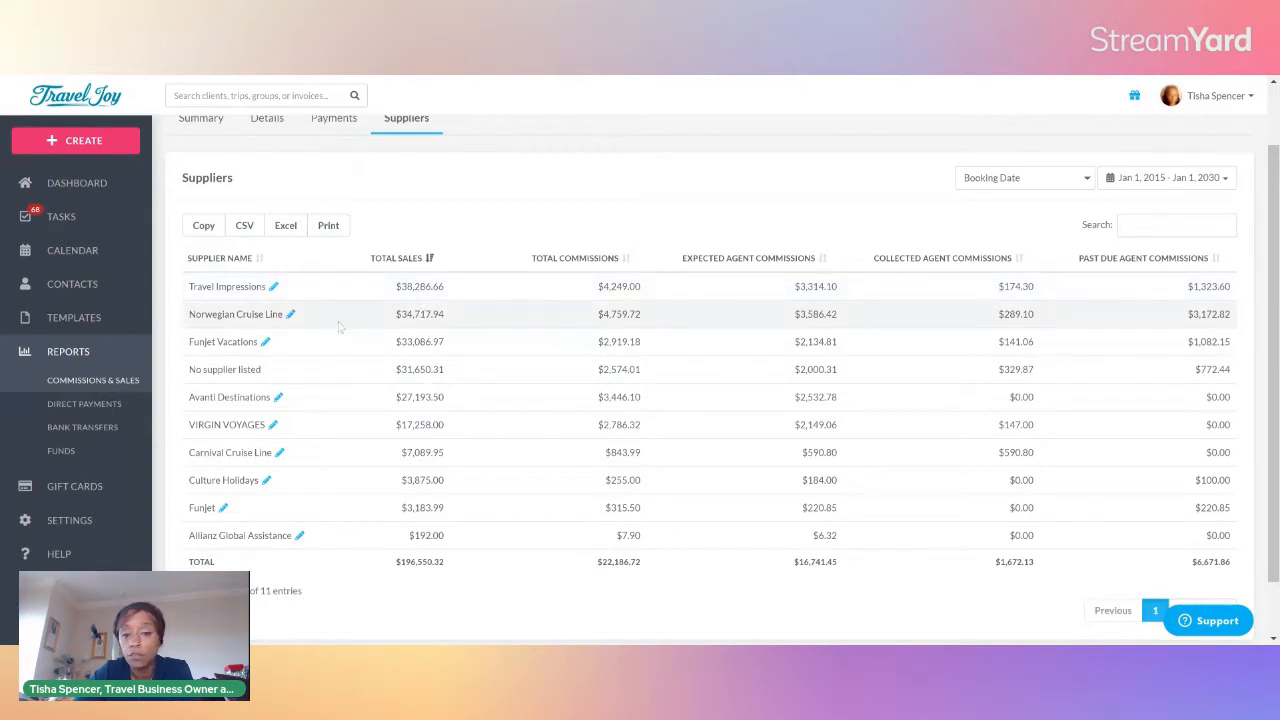
pyautogui.scroll(1, 338, 327)
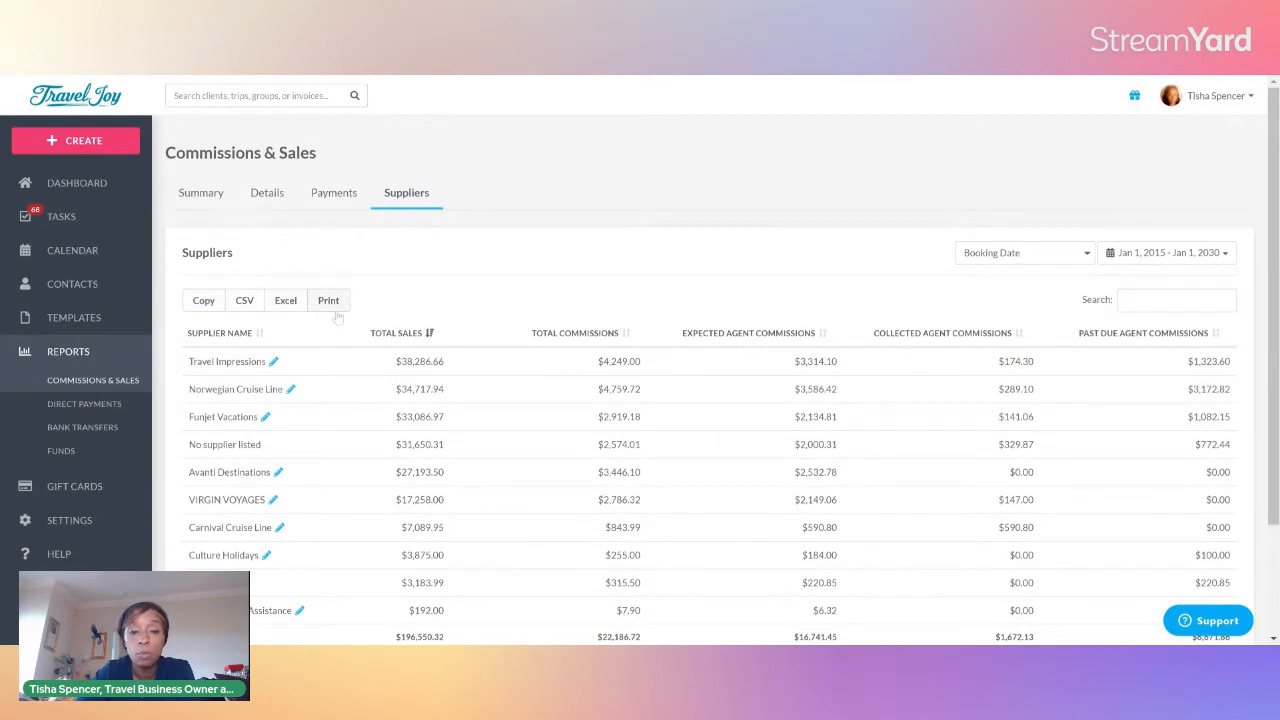
# Return to the dashboard and open Test classes's Trip from the individual trips
pyautogui.click(113, 190)
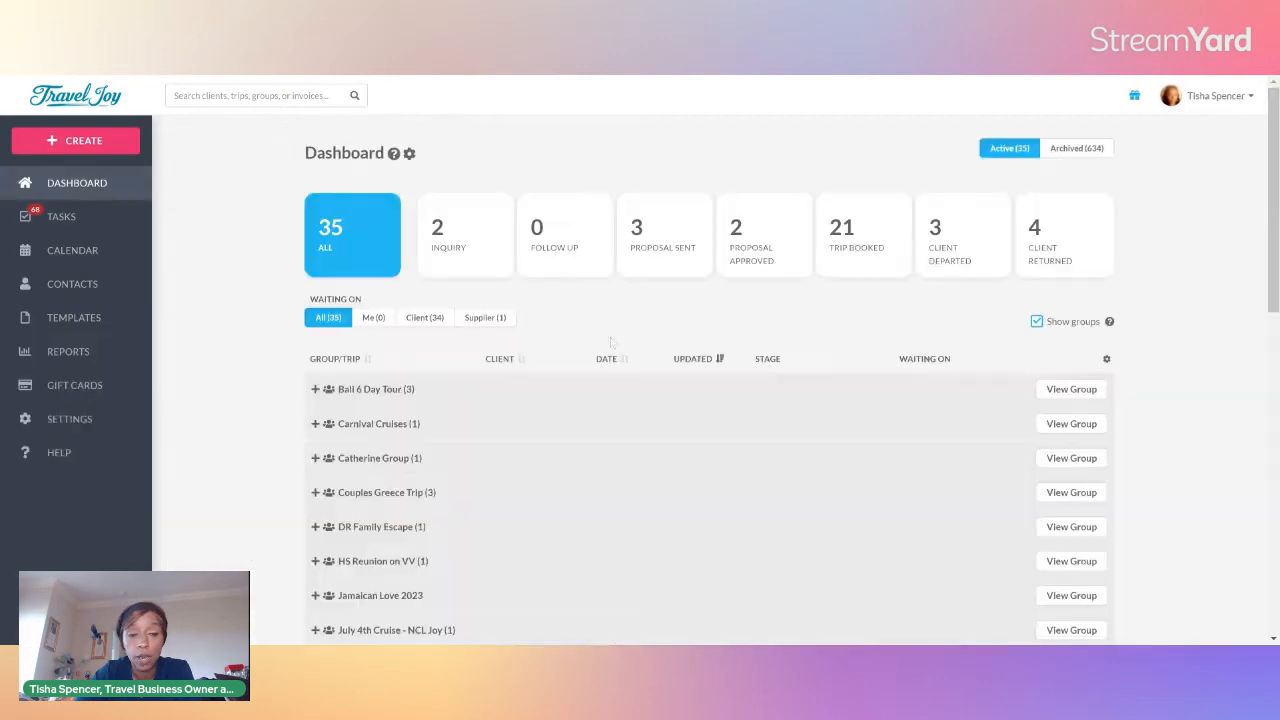
pyautogui.scroll(-5, 610, 366)
pyautogui.scroll(-5, 610, 366)
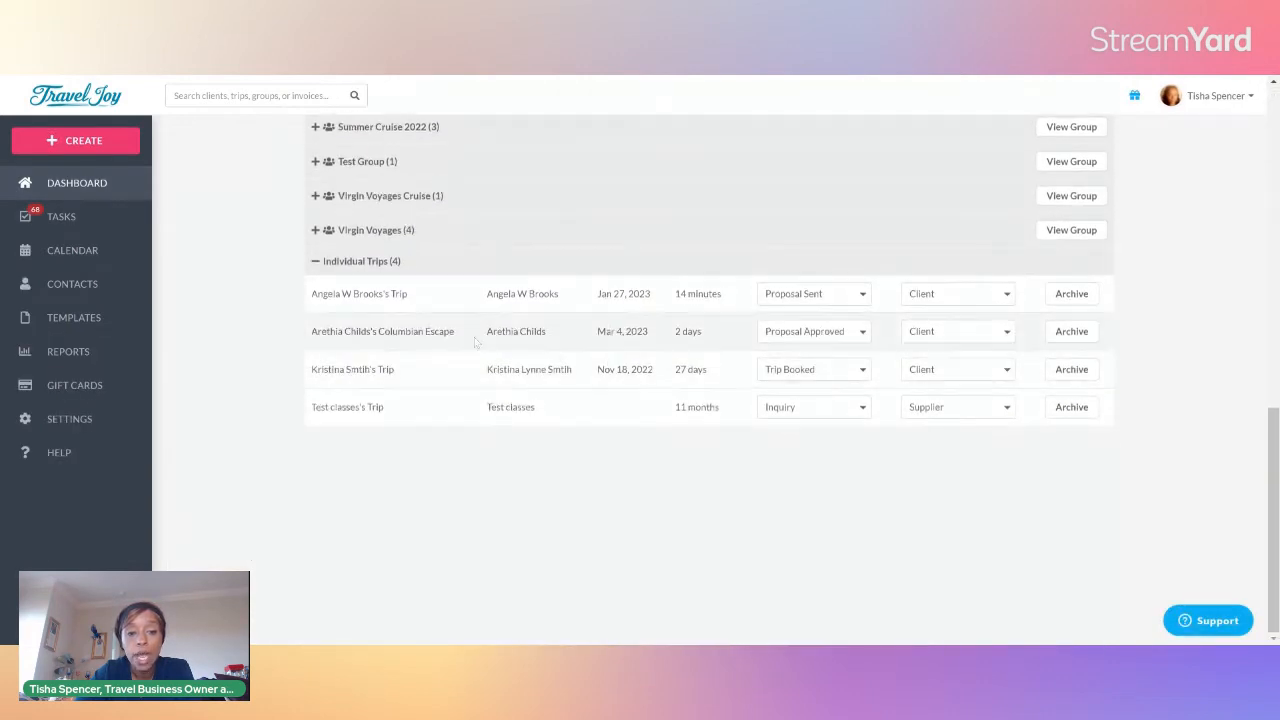
pyautogui.click(391, 413)
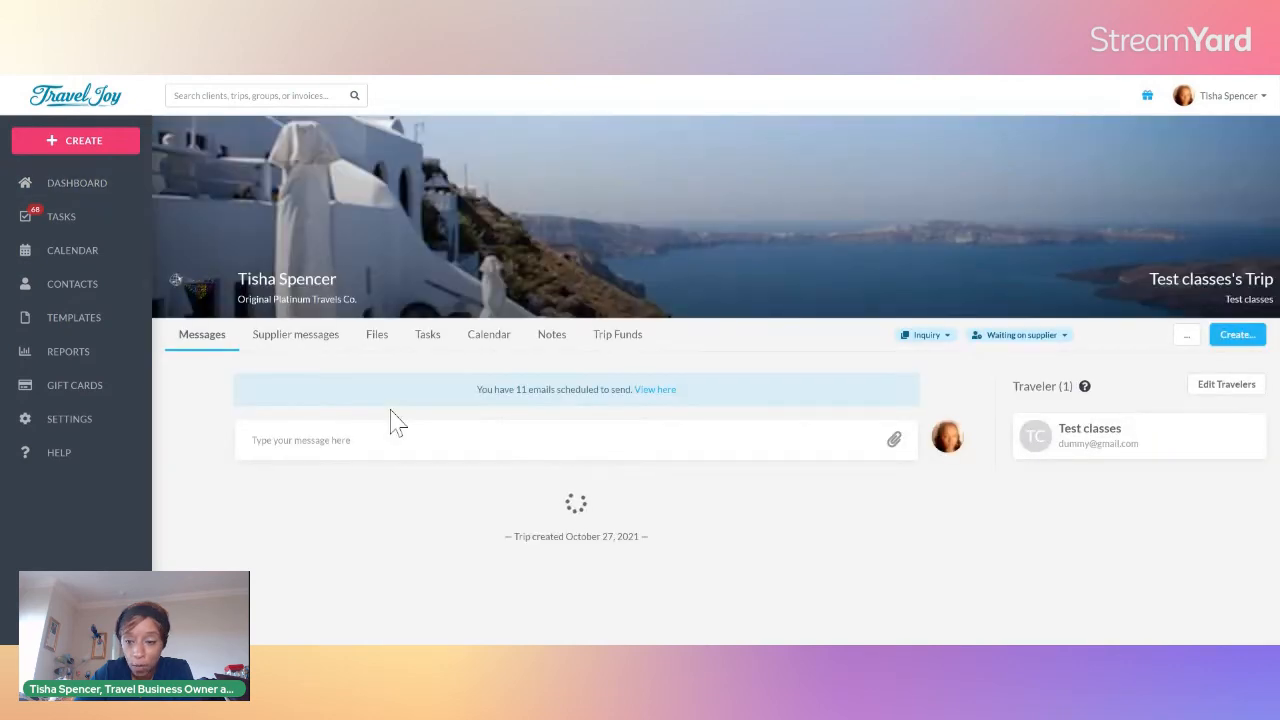
pyautogui.scroll(-3, 383, 190)
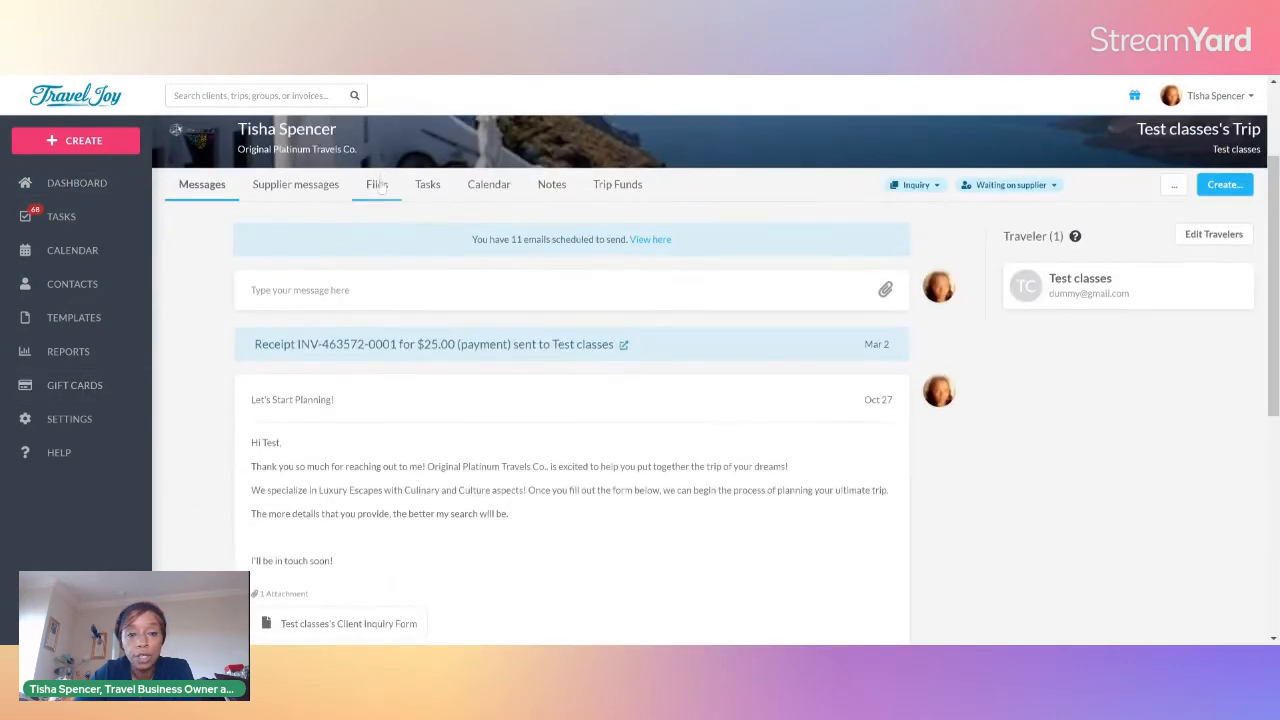
# Open the expired invoice dated Aug 20, 2022 from the trip's files for editing
pyautogui.click(378, 185)
pyautogui.scroll(-3, 655, 498)
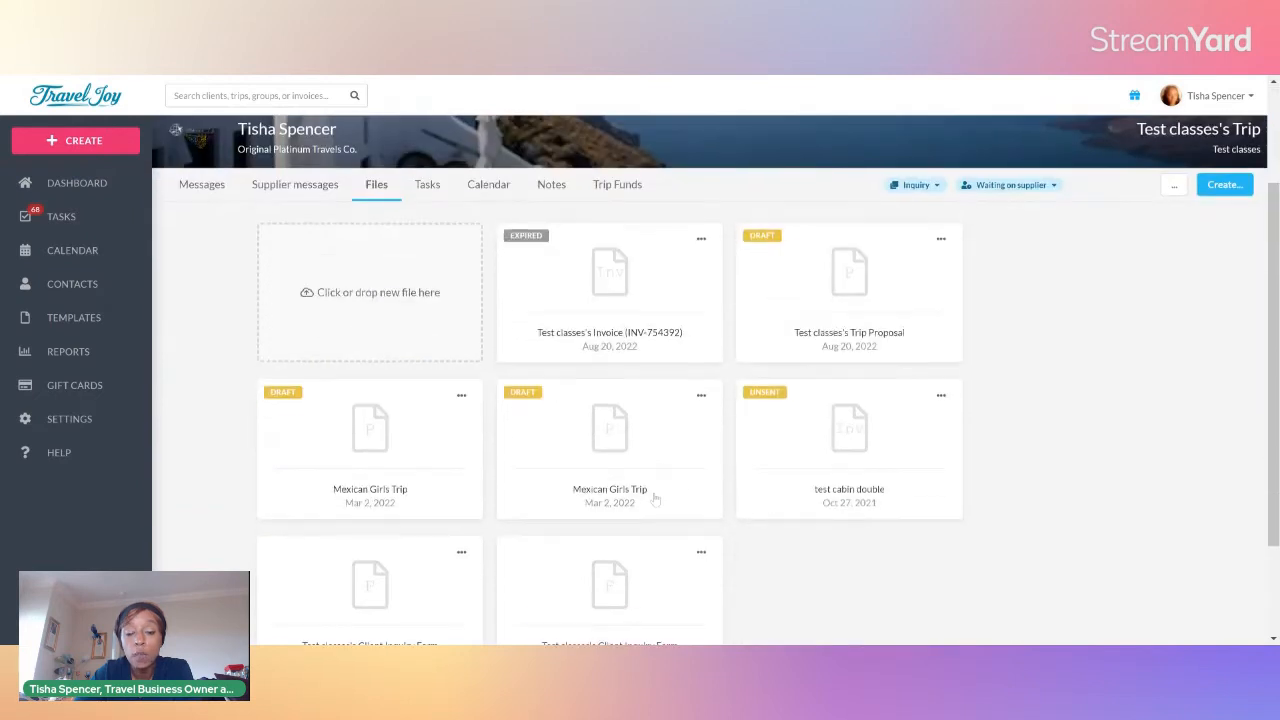
pyautogui.scroll(-2, 655, 498)
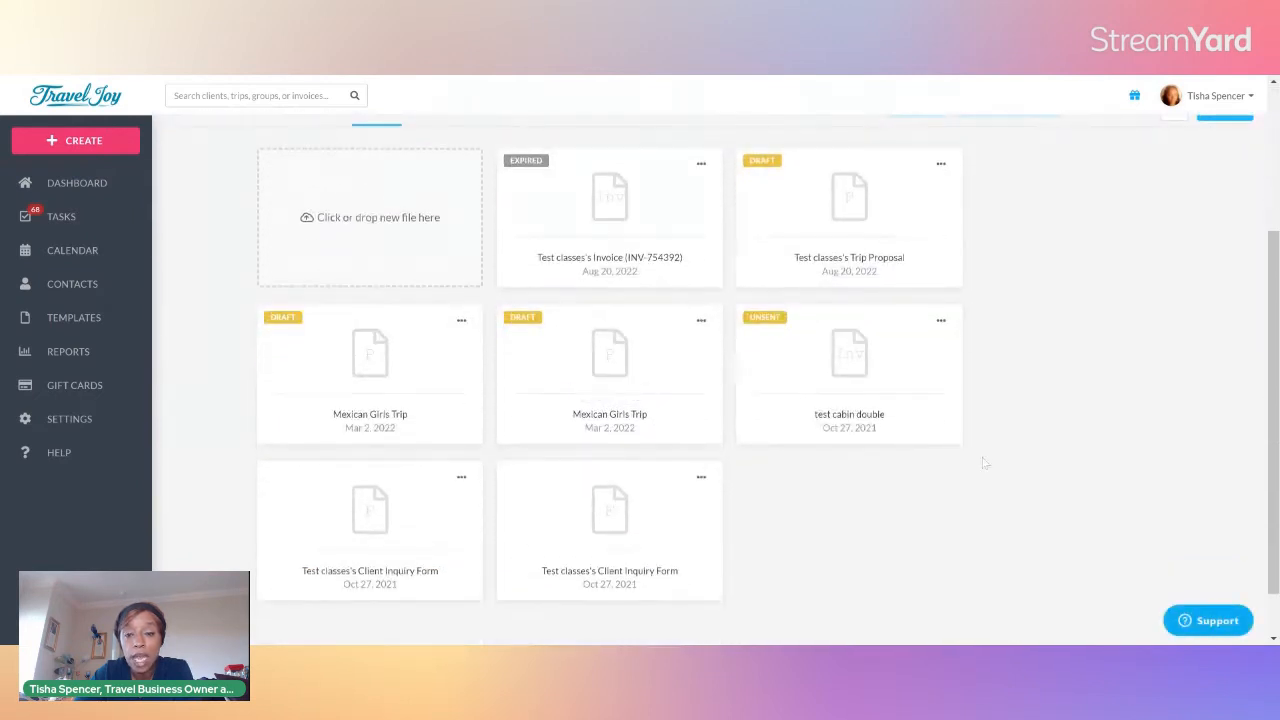
pyautogui.click(704, 162)
pyautogui.click(682, 194)
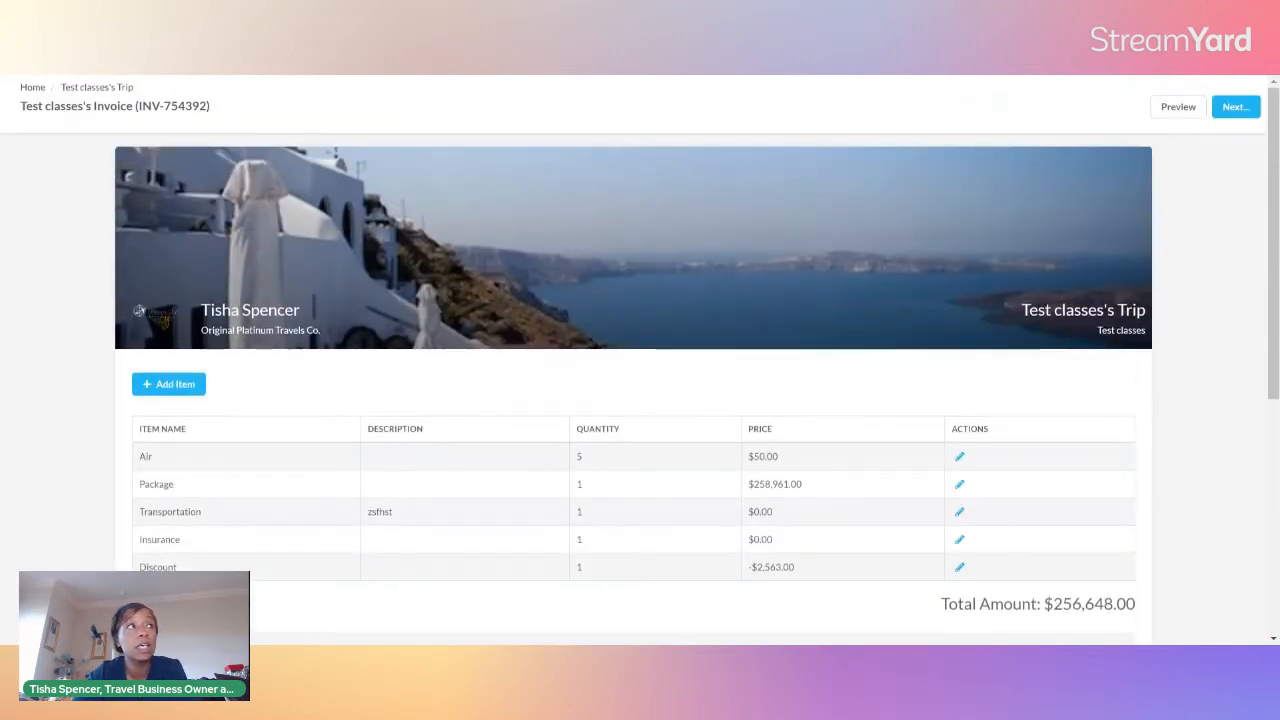
# Open the Package item of the invoice for editing, bring up its commission details and check the booking date calendar
pyautogui.scroll(-2, 289, 273)
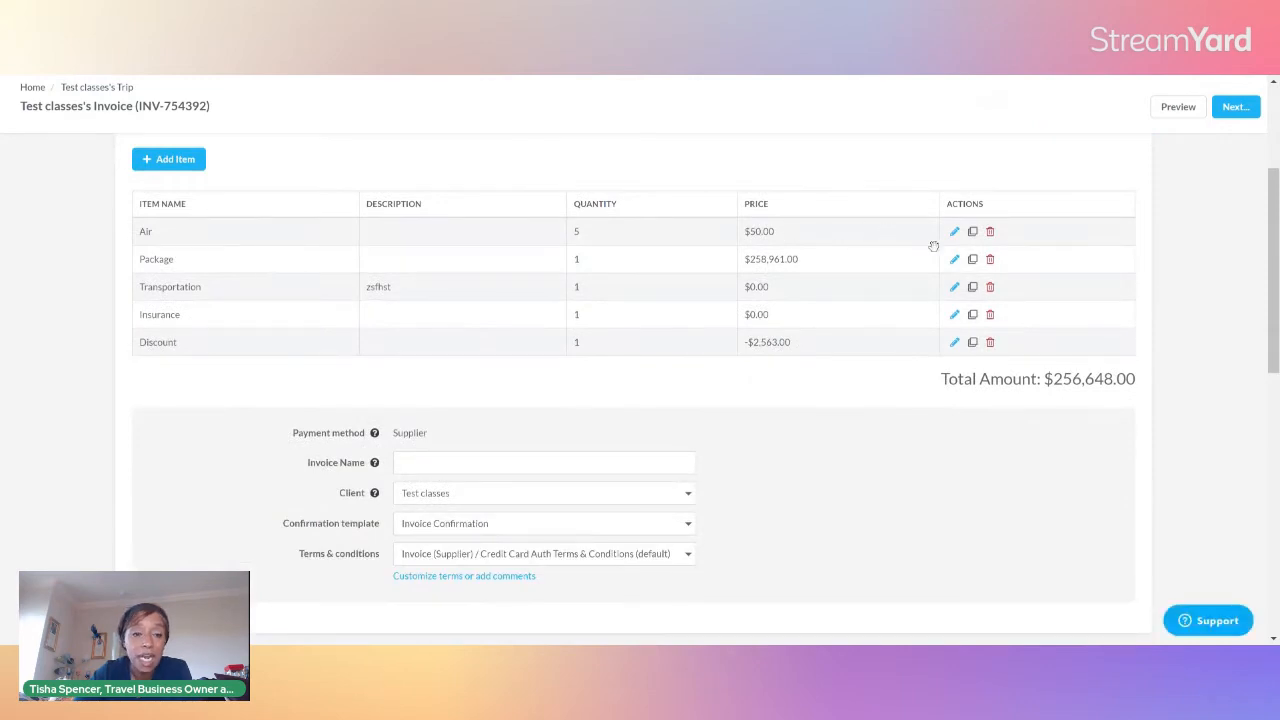
pyautogui.click(955, 260)
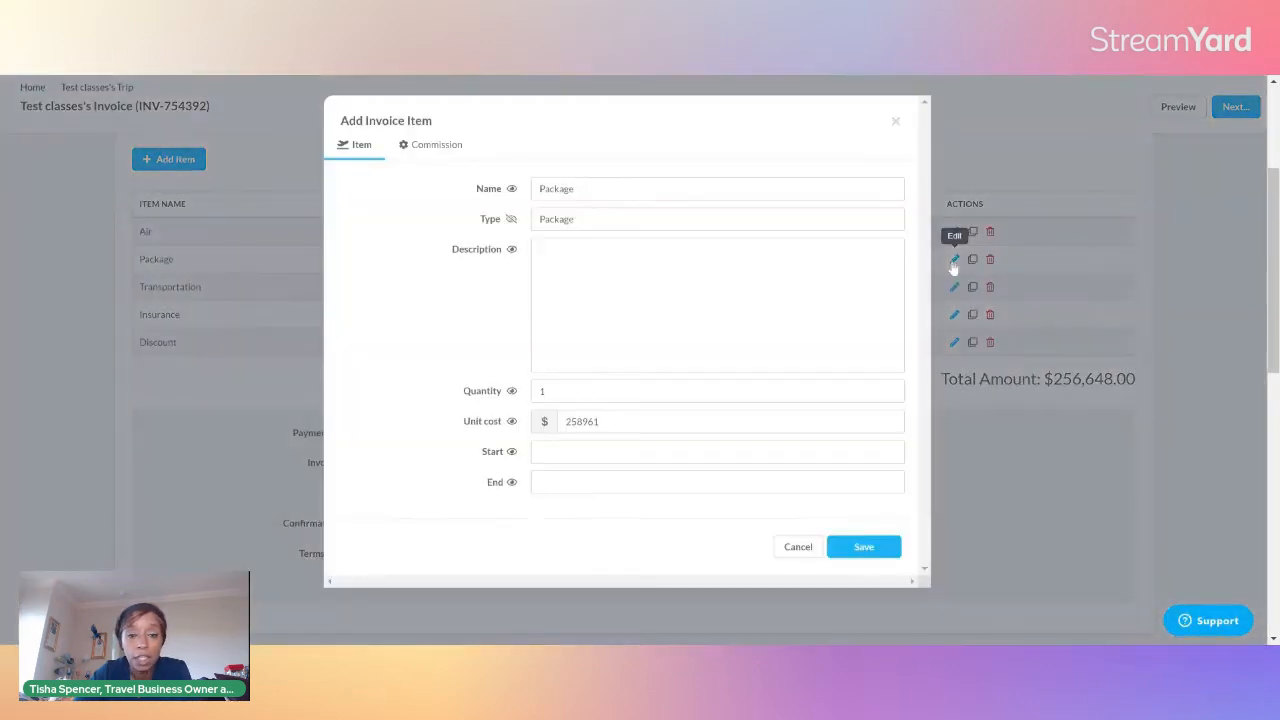
pyautogui.click(435, 145)
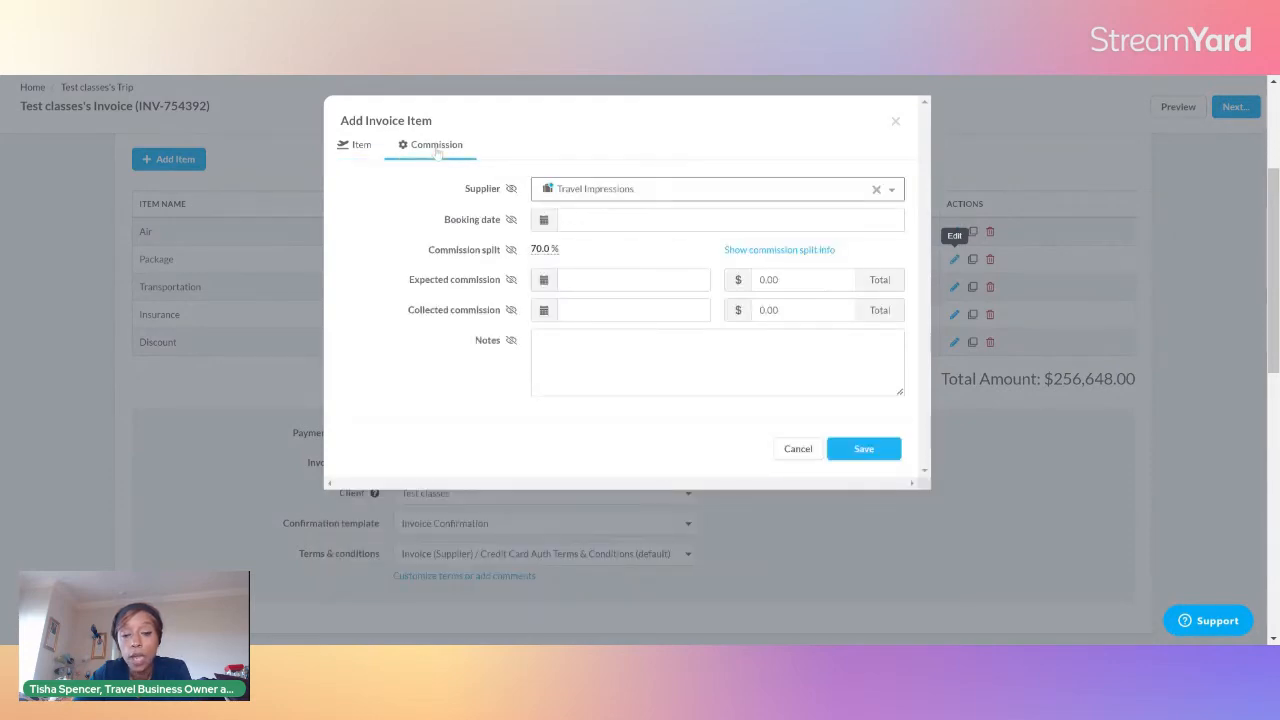
pyautogui.click(894, 190)
pyautogui.click(894, 190)
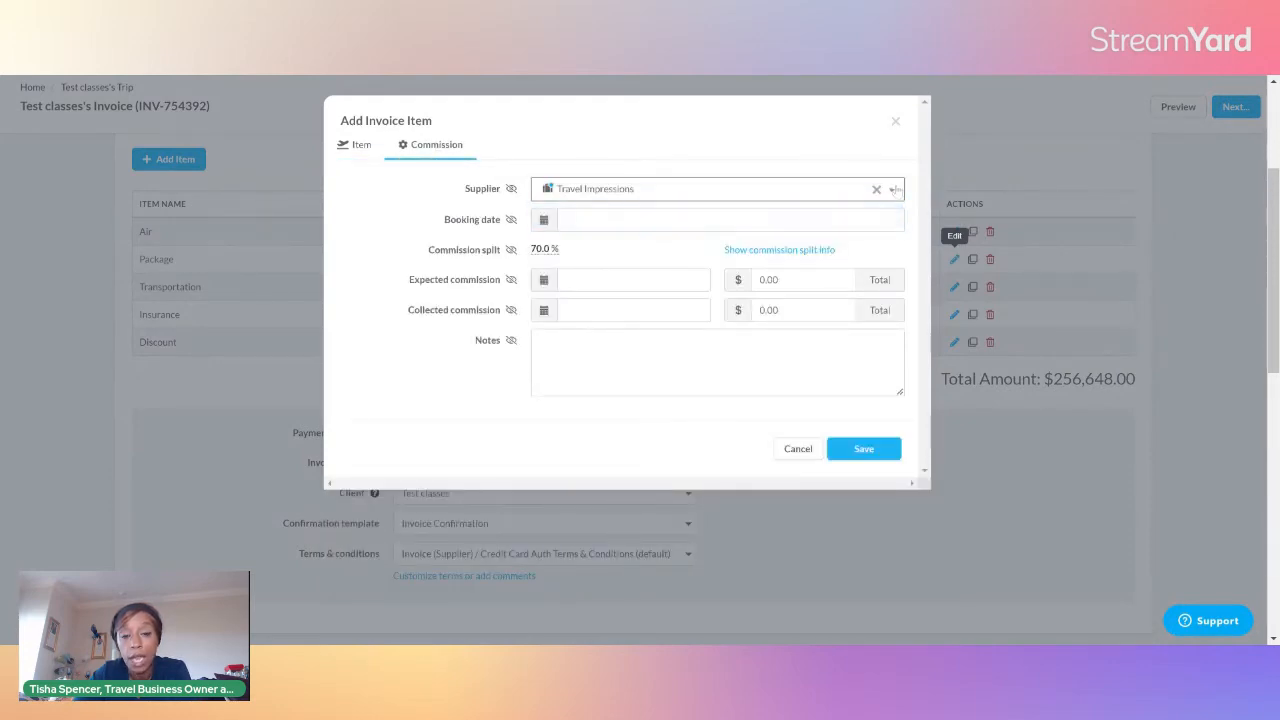
pyautogui.click(566, 219)
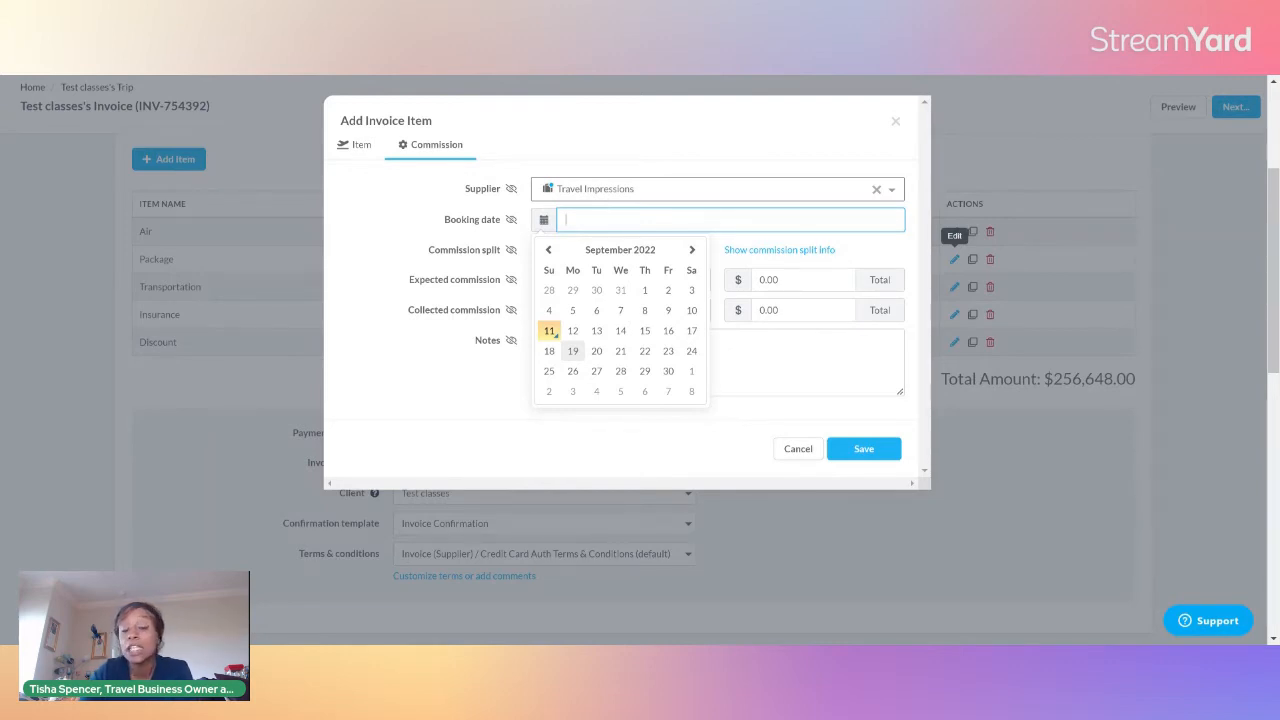
pyautogui.click(386, 261)
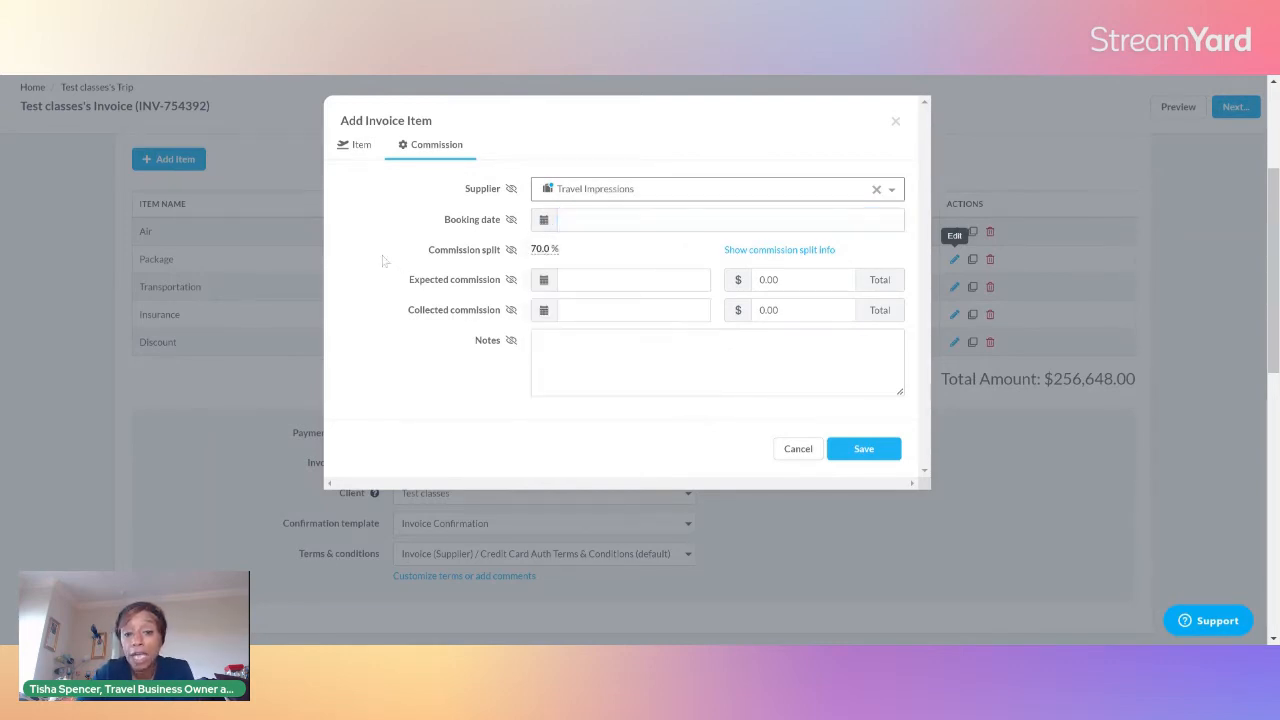
# Open the commission split percentage for editing and show the agent and agency split info
pyautogui.click(543, 251)
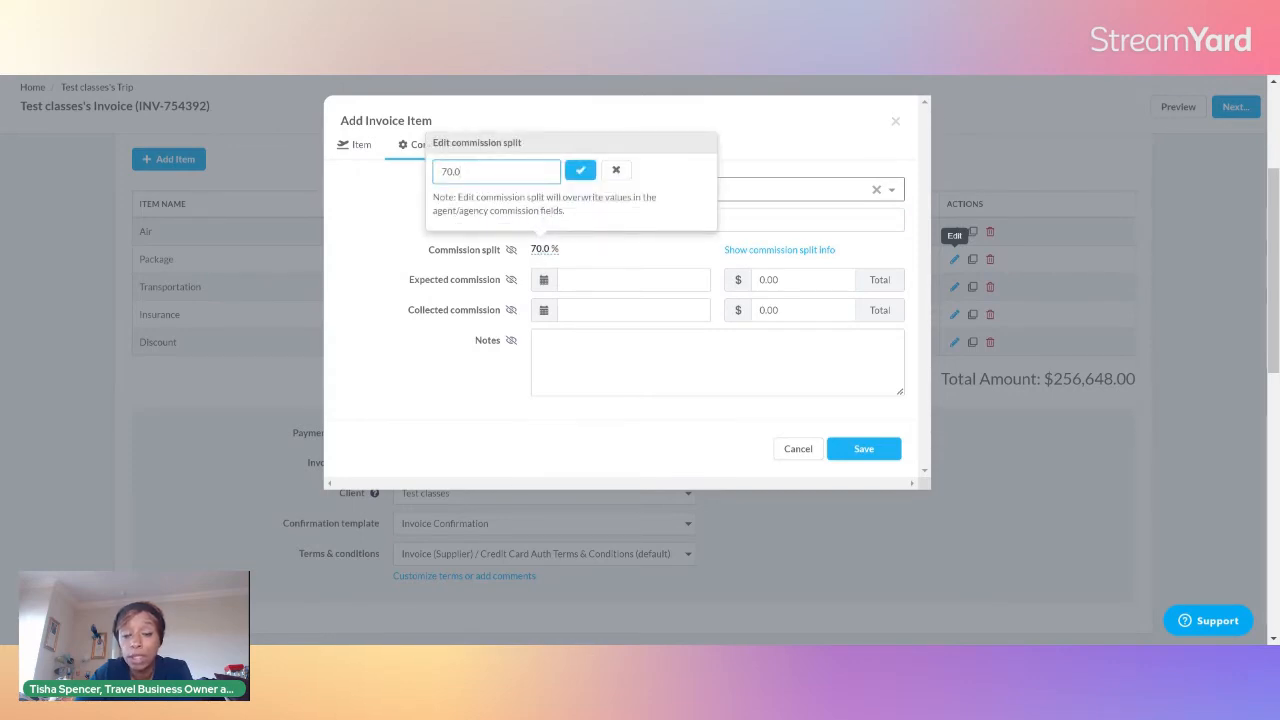
pyautogui.click(821, 251)
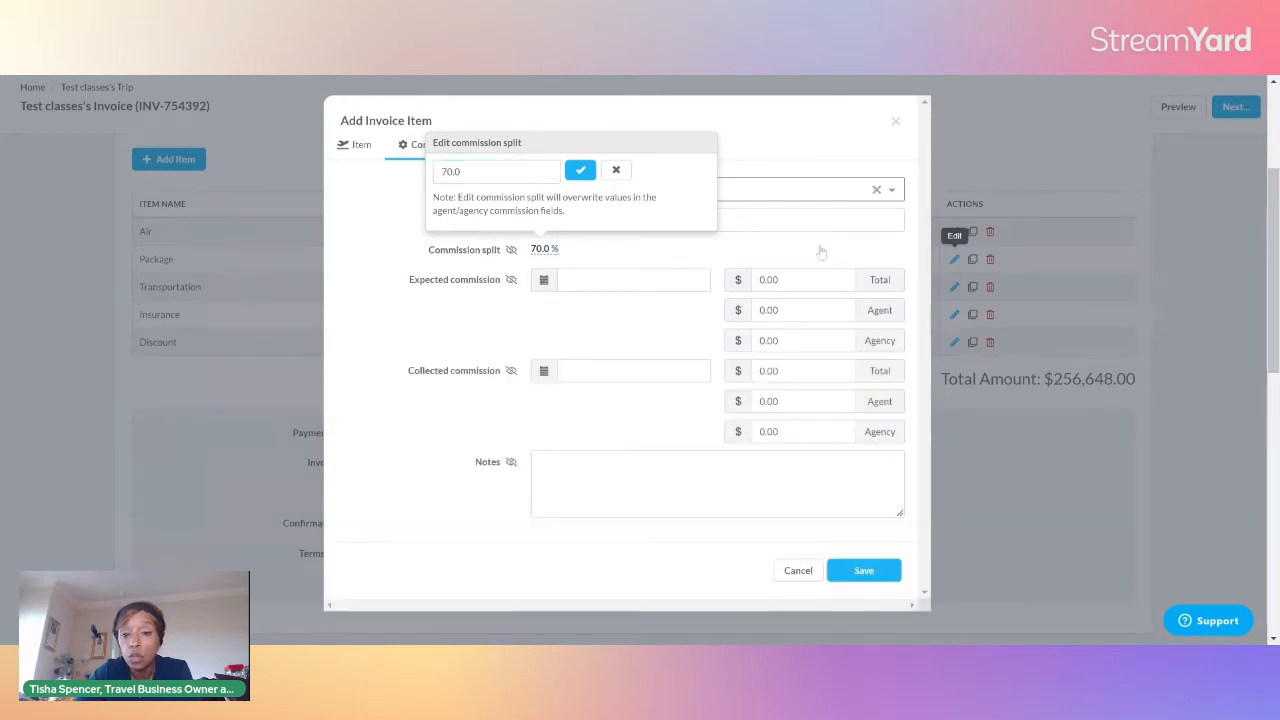
pyautogui.click(600, 293)
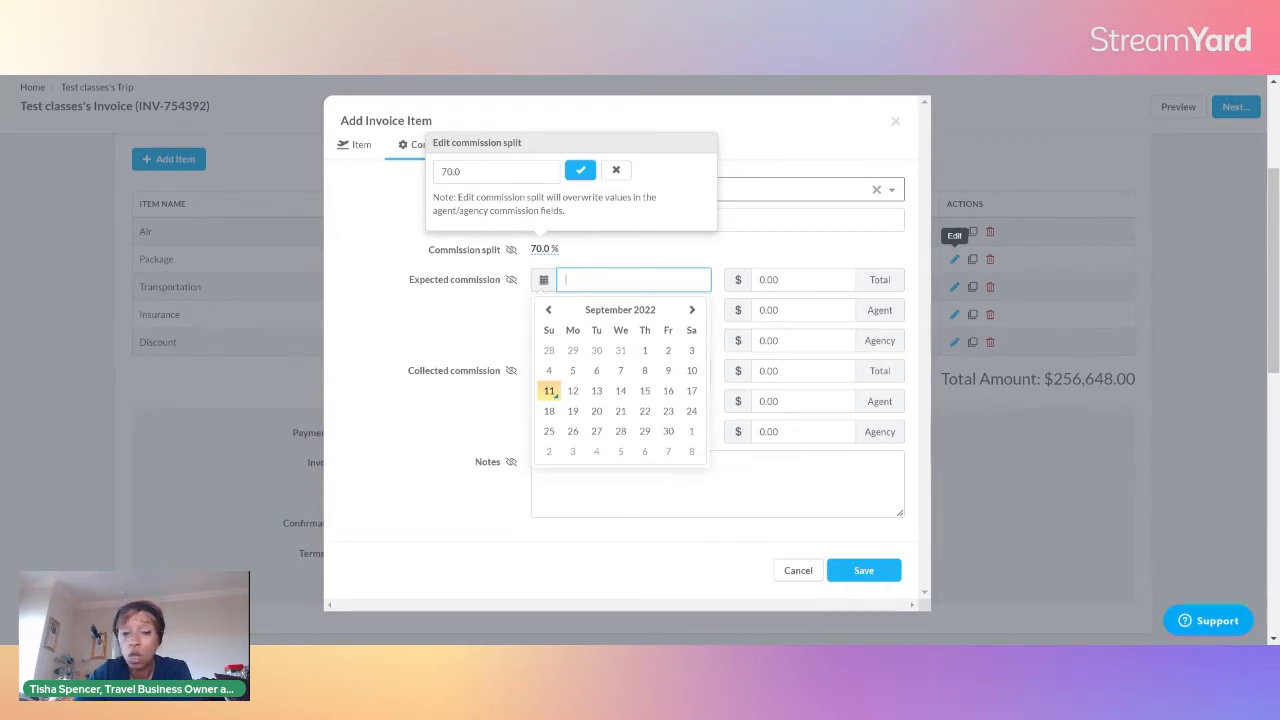
pyautogui.click(793, 244)
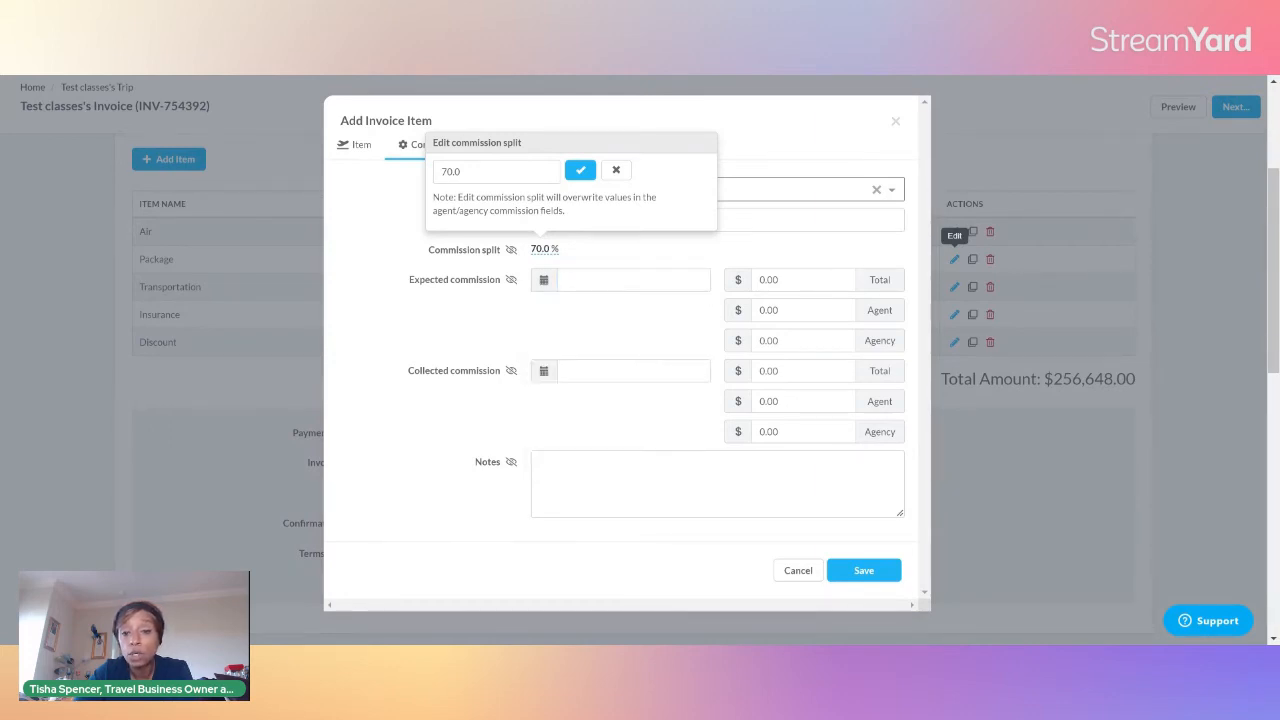
# Set the Package item's total expected commission to $500 so that the agent and agency shares are calculated
pyautogui.moveTo(785, 280); pyautogui.dragTo(703, 315)
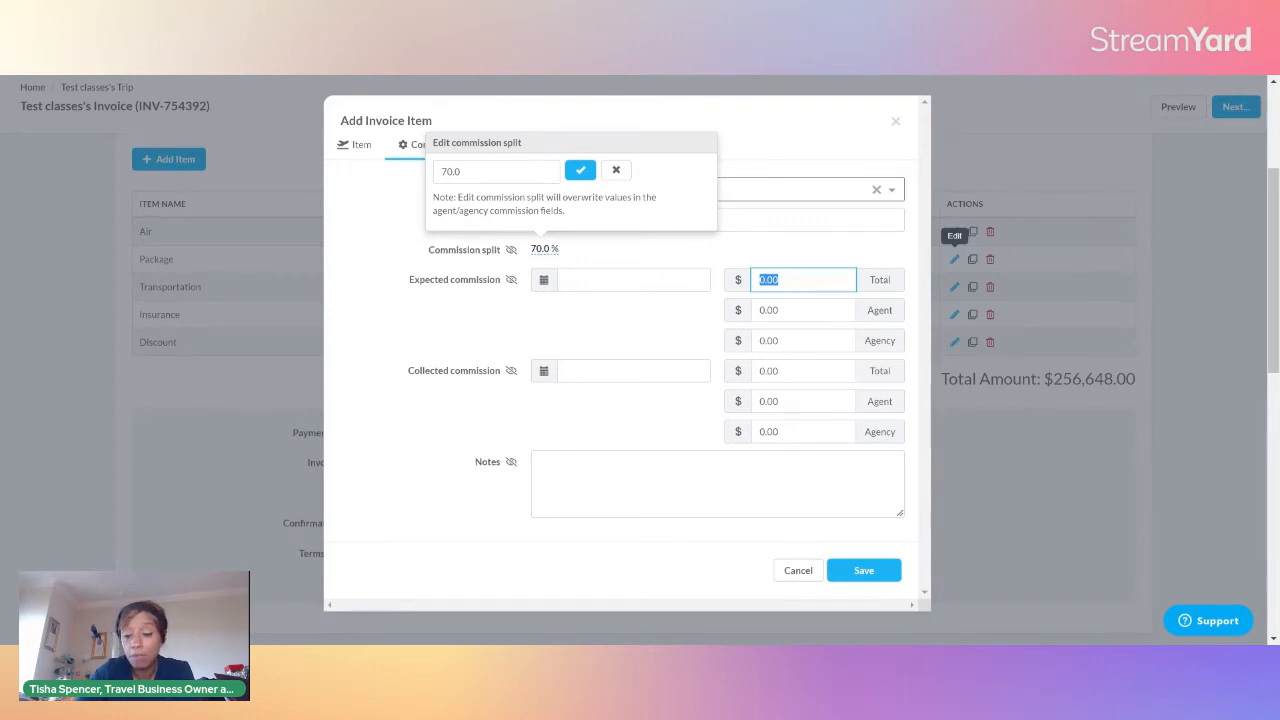
pyautogui.write('500')
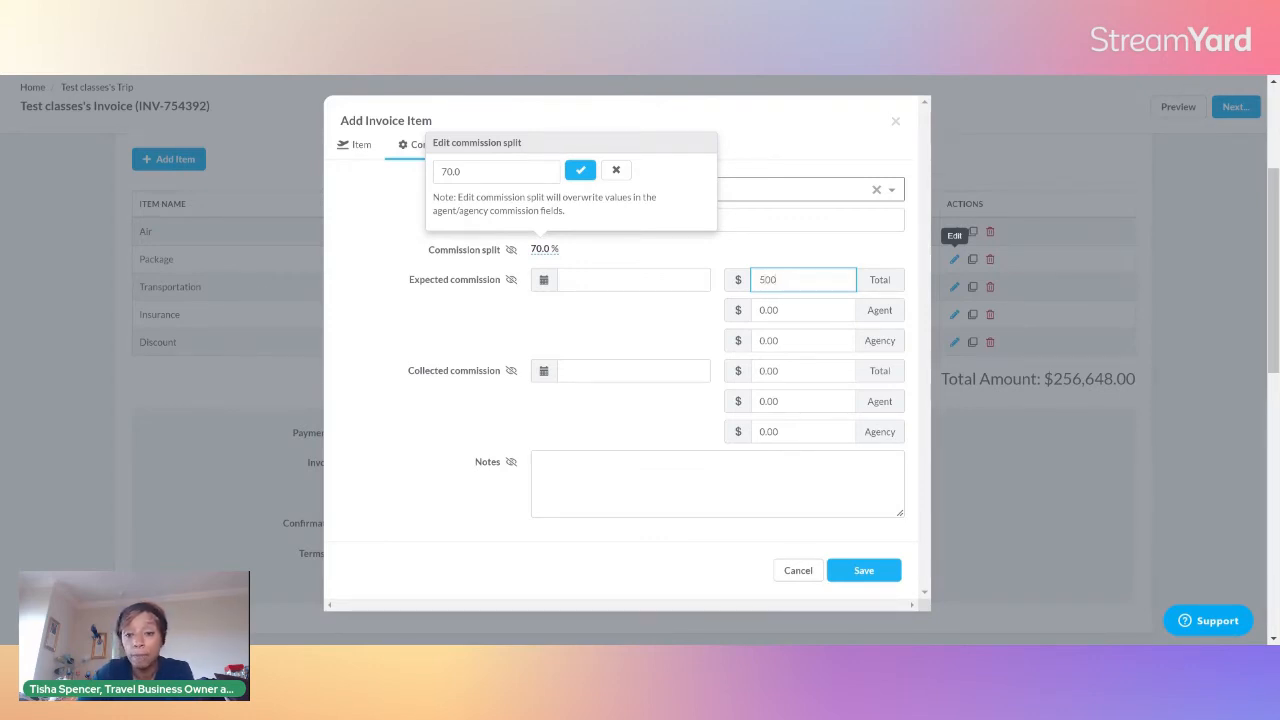
pyautogui.click(806, 250)
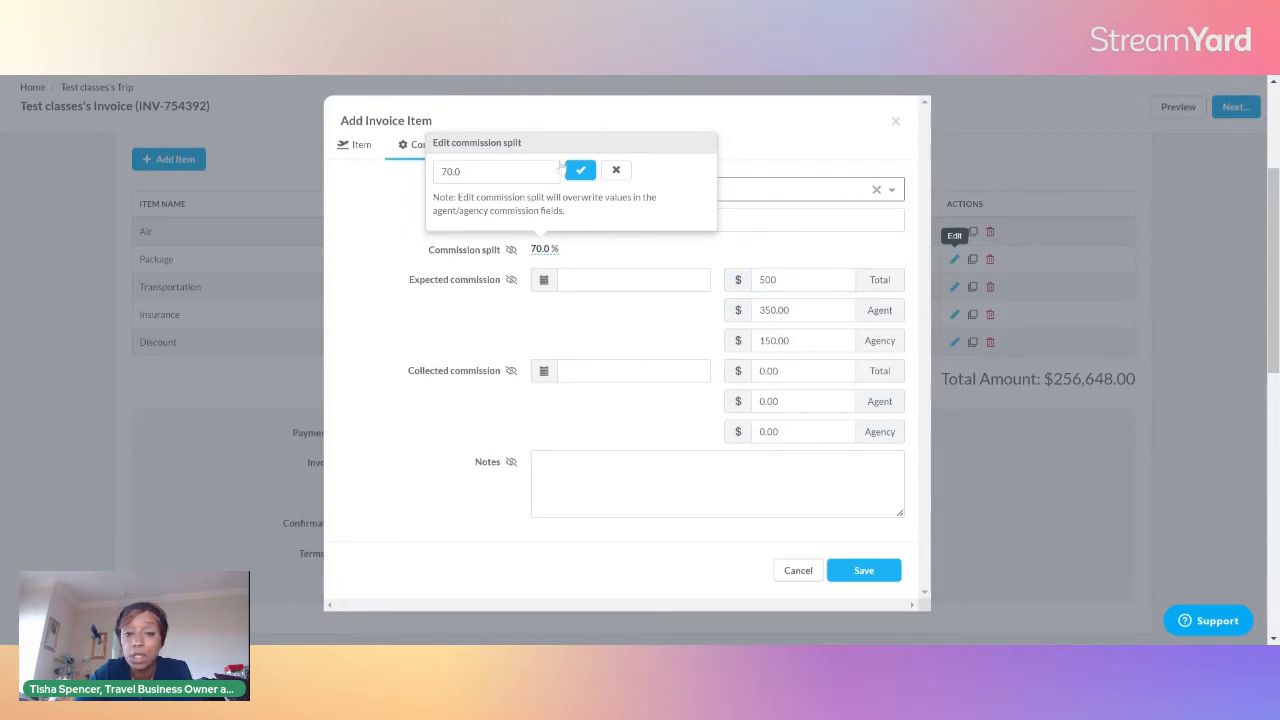
# Confirm the Package item's 70% commission split, check the collected commission date calendar and leave the item without saving
pyautogui.click(576, 169)
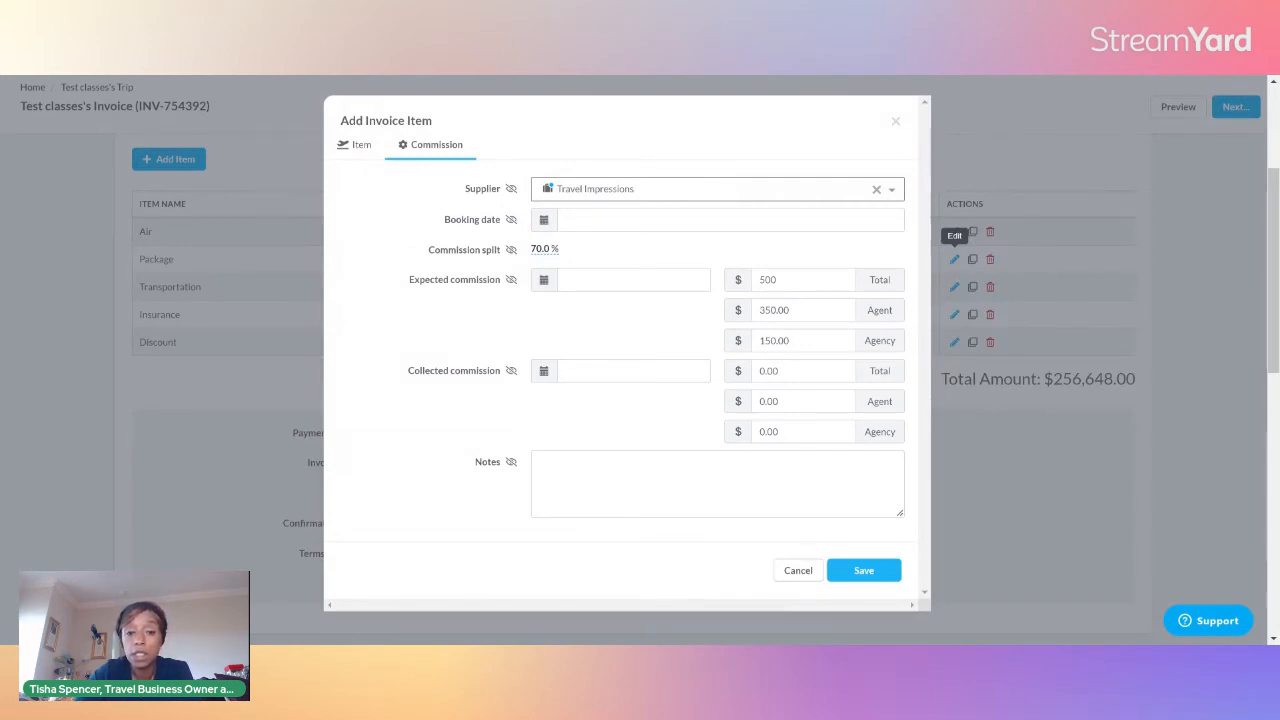
pyautogui.click(633, 371)
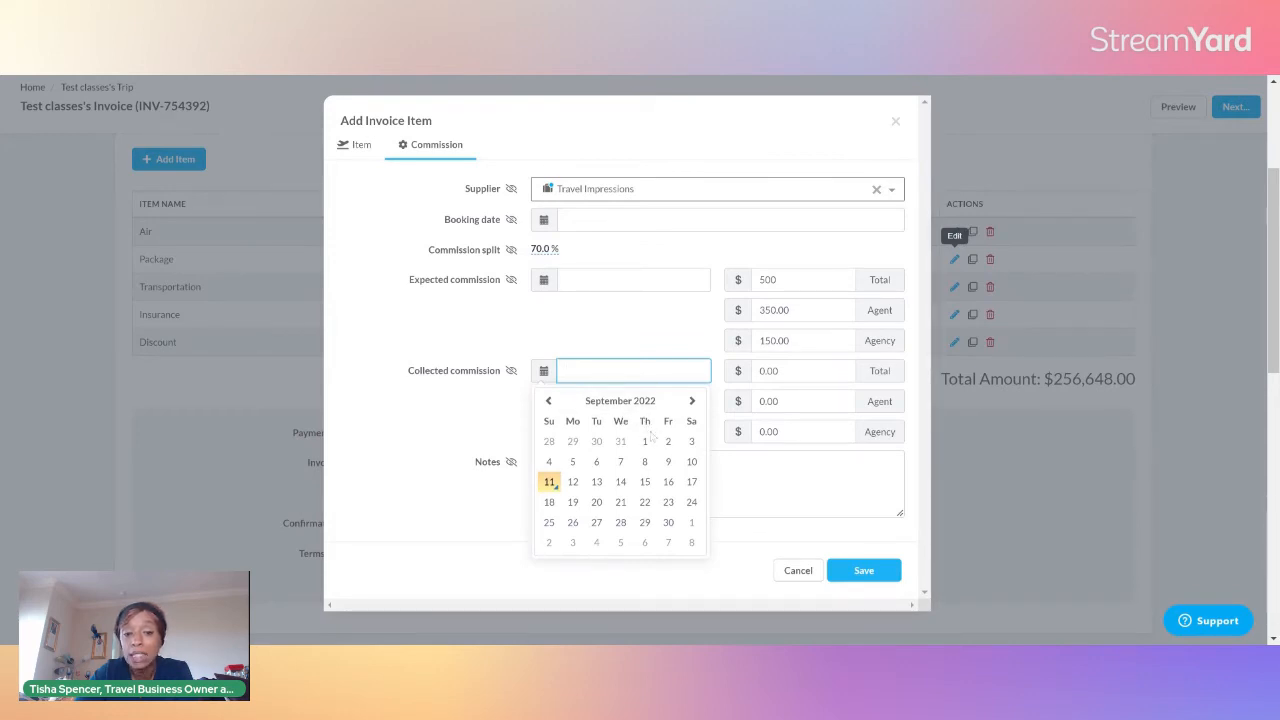
pyautogui.click(588, 328)
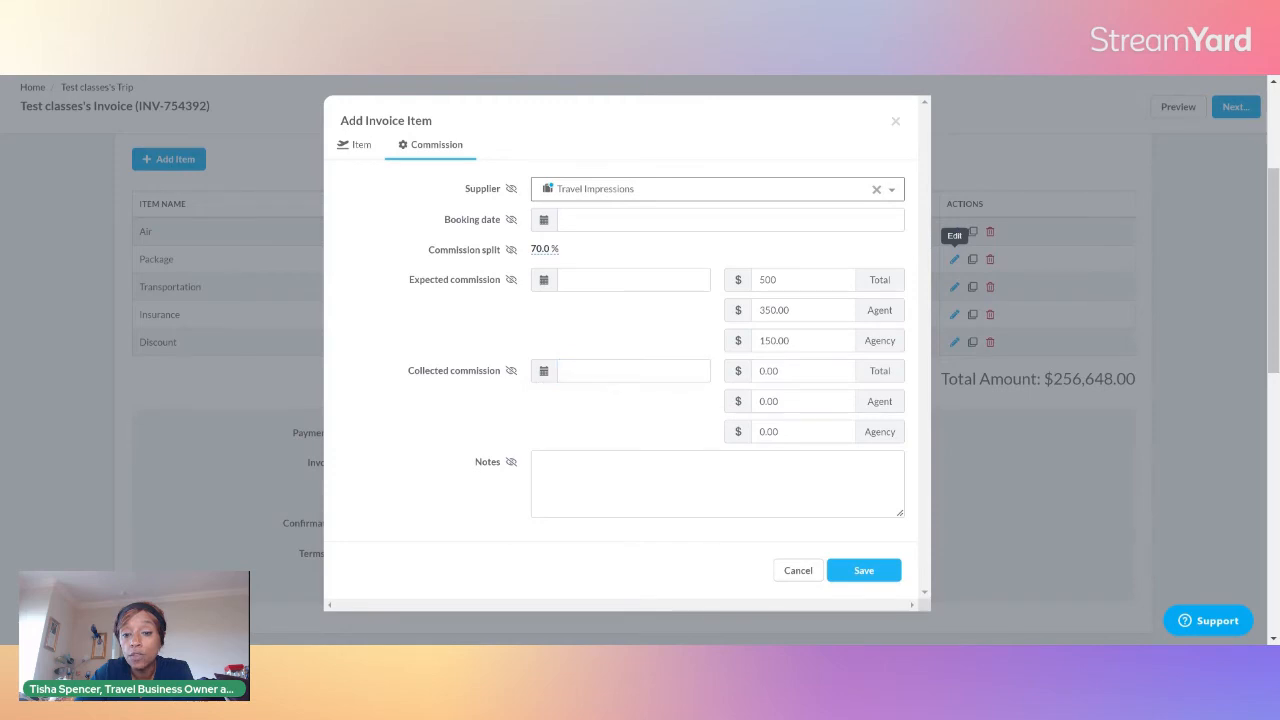
pyautogui.click(797, 571)
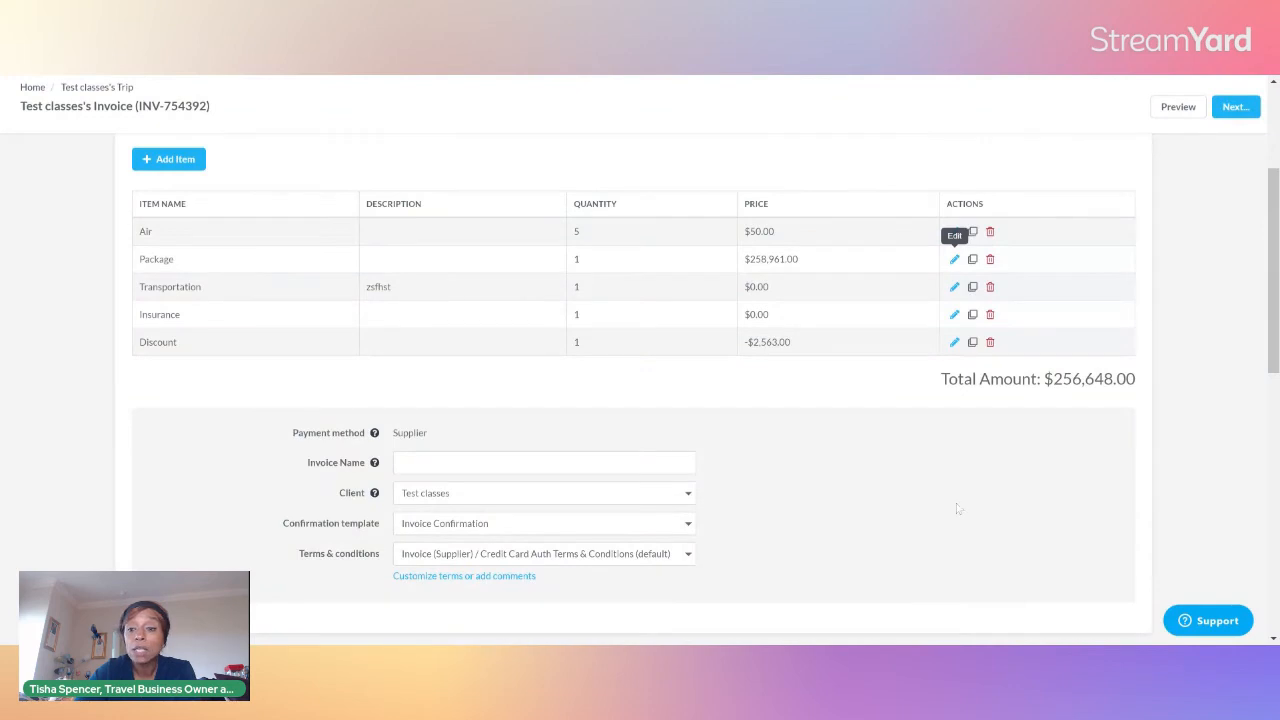
# Open the invoice's Insurance item for editing and set its unit cost to $52
pyautogui.scroll(3, 957, 509)
pyautogui.scroll(-2, 869, 463)
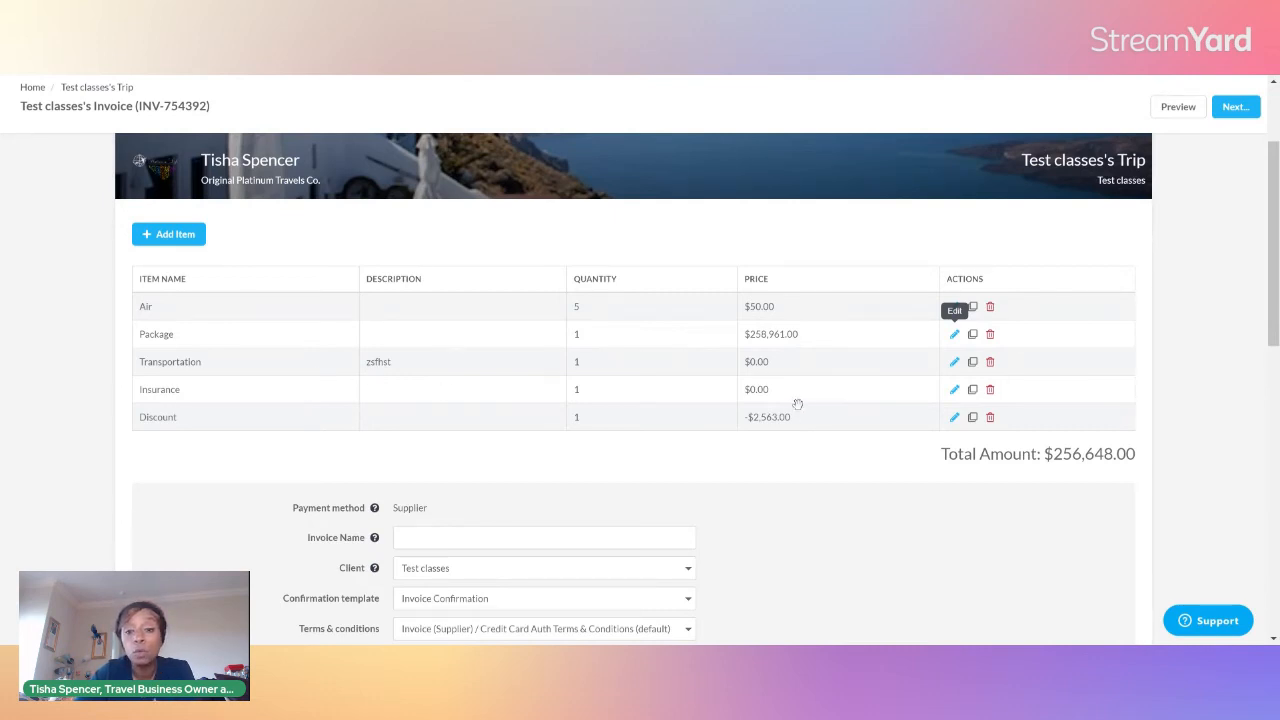
pyautogui.click(954, 390)
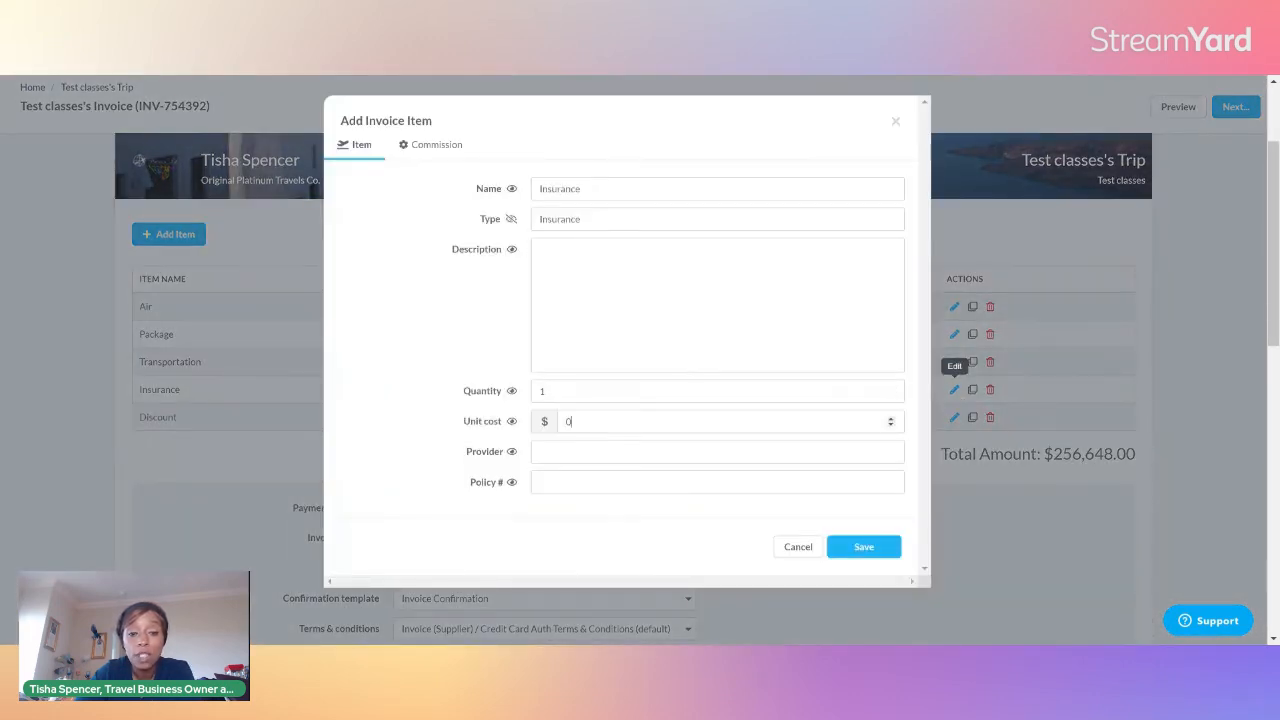
pyautogui.click(880, 422)
pyautogui.write('52')
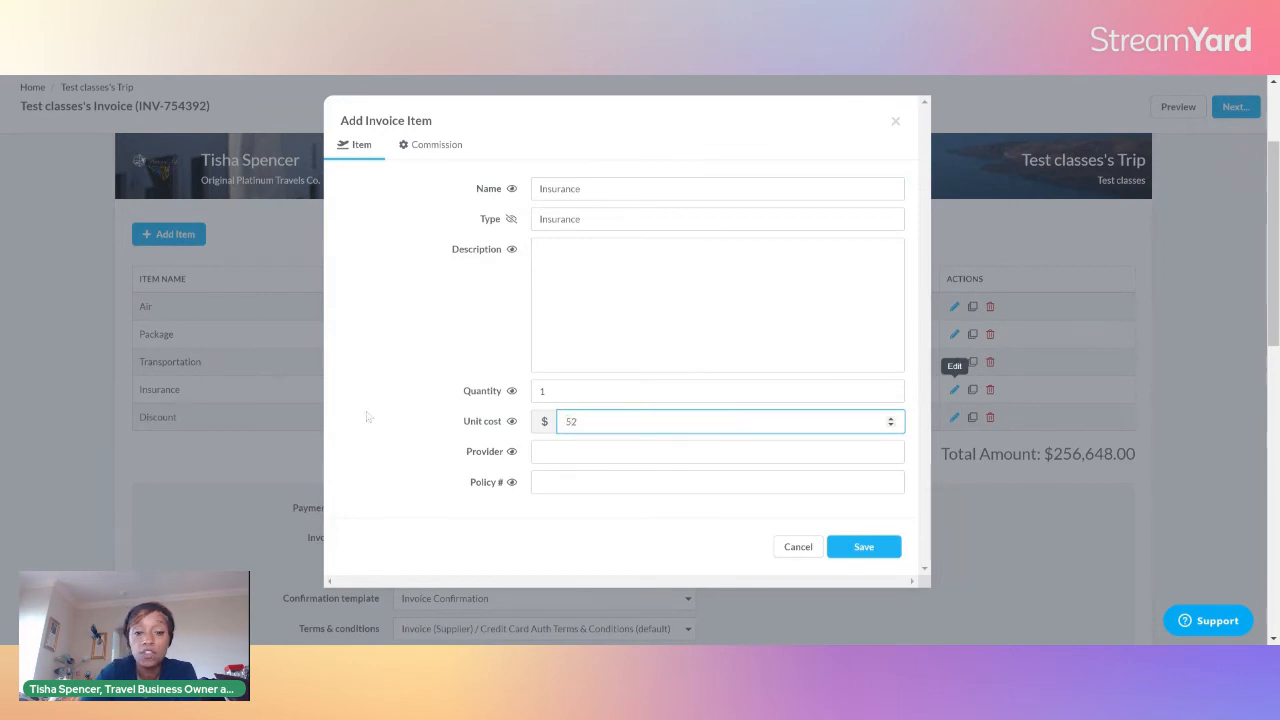
pyautogui.press('Tab')
pyautogui.click(525, 524)
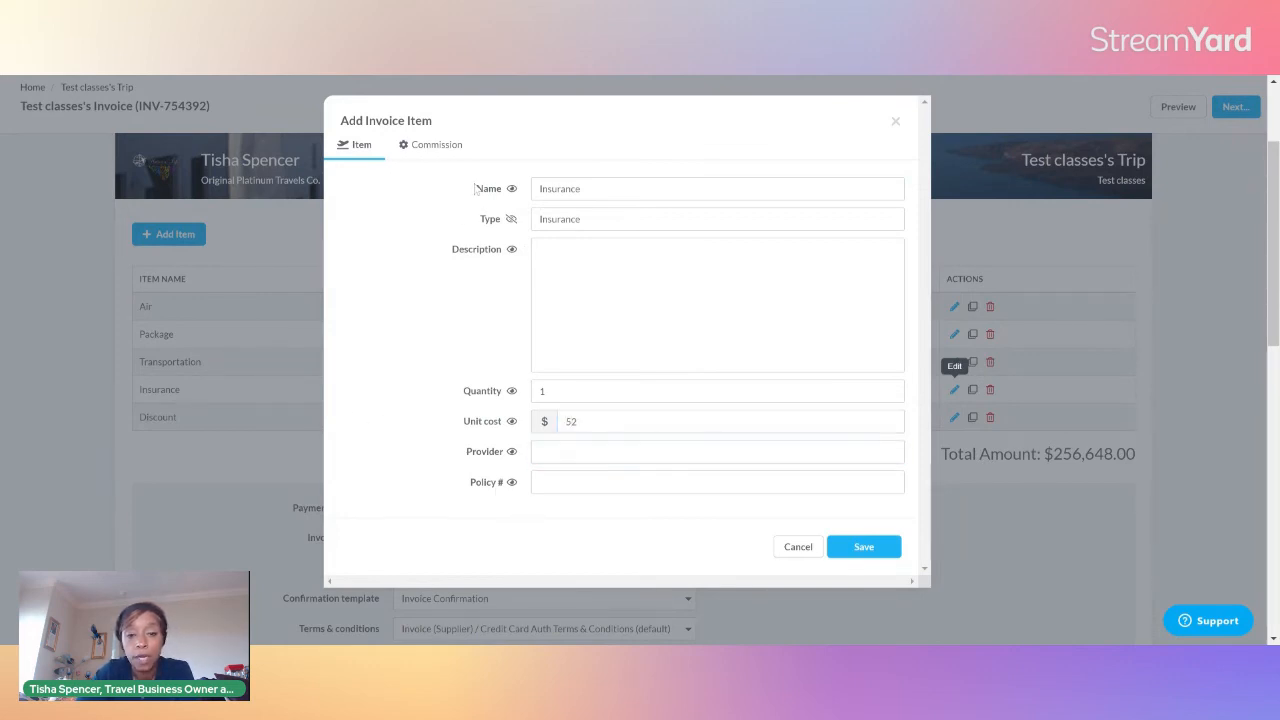
# Bring up the Insurance item's commission details and leave the item without saving
pyautogui.click(428, 148)
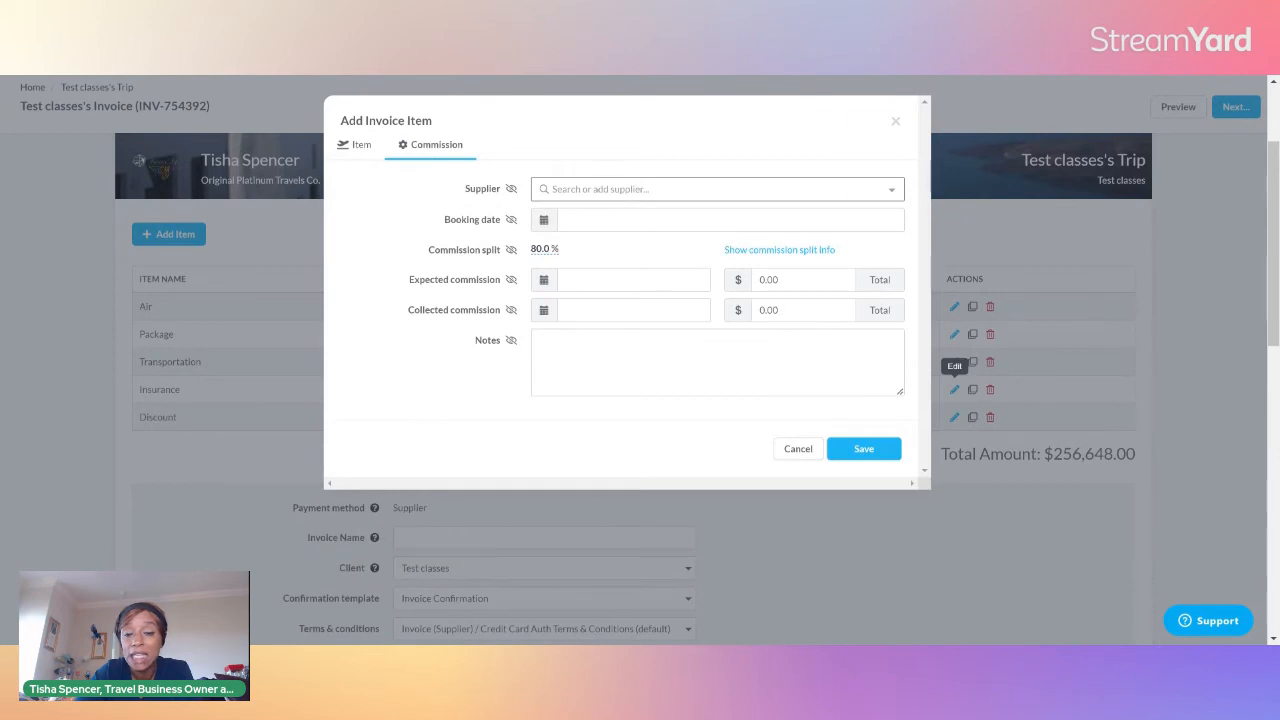
pyautogui.click(717, 361)
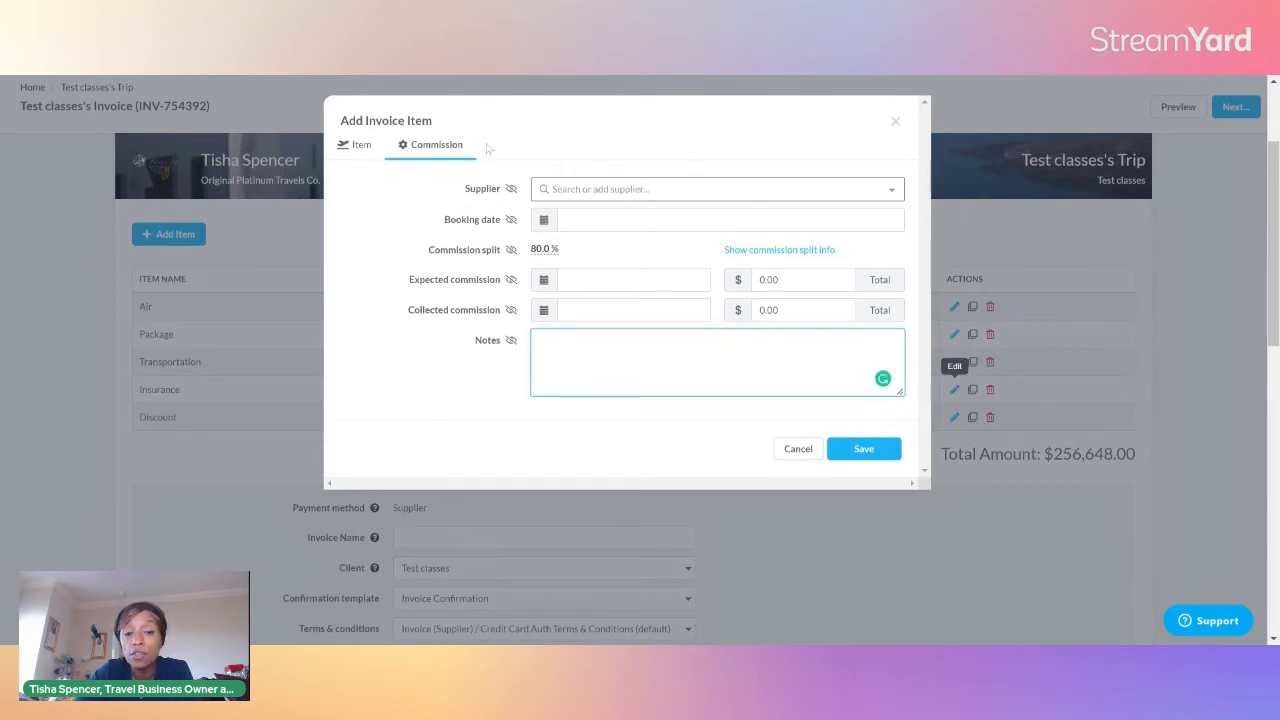
pyautogui.click(797, 449)
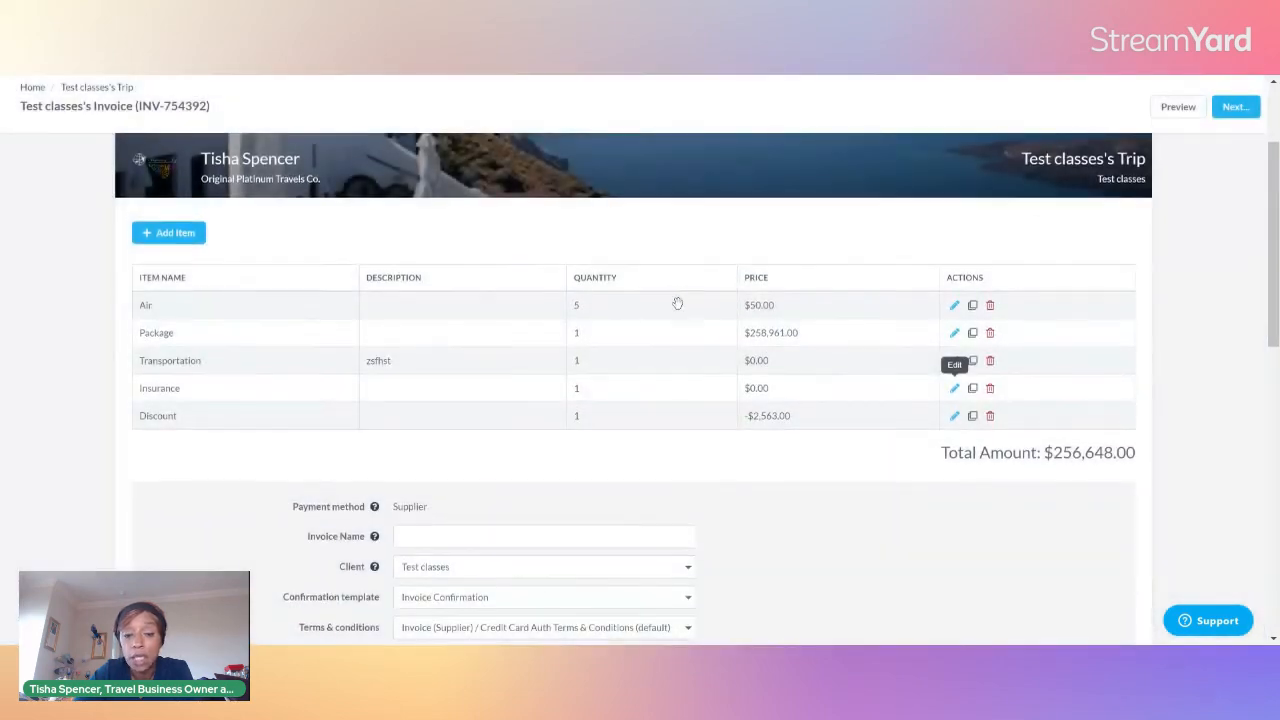
# Leave the invoice for the dashboard and open the Commissions & Sales report to review its monthly figures
pyautogui.scroll(-5, 677, 303)
pyautogui.scroll(6, 677, 303)
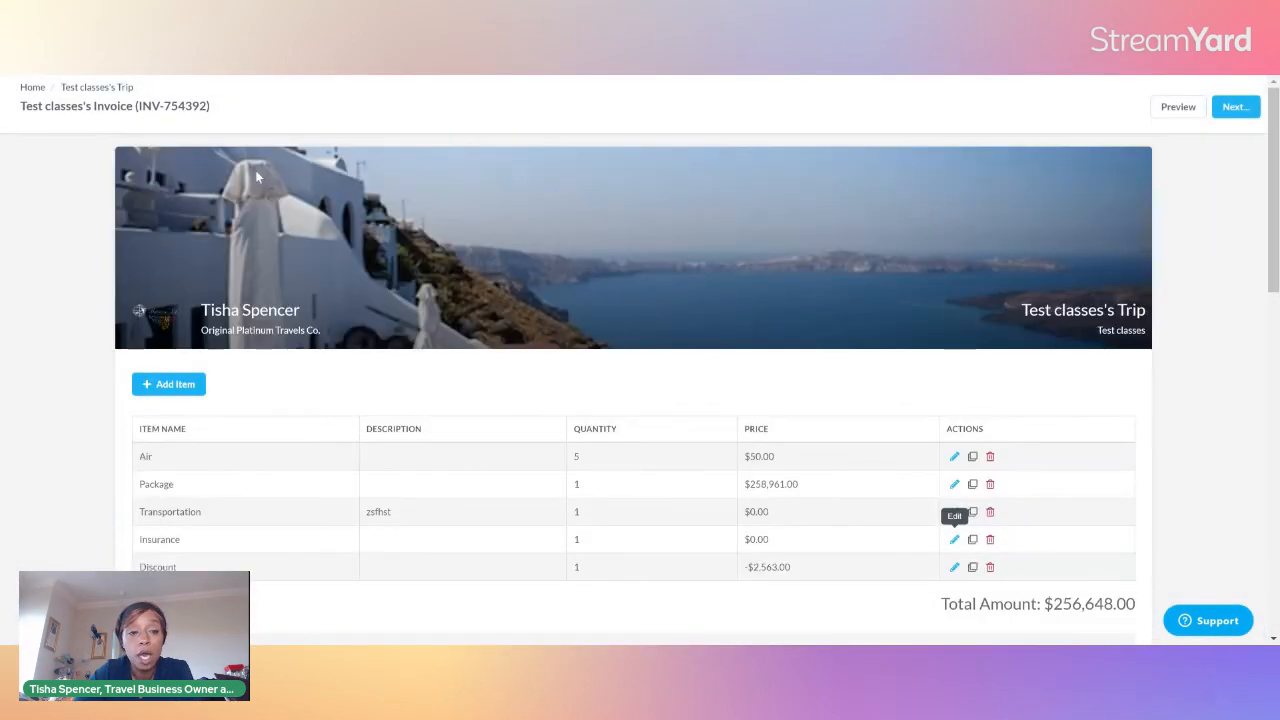
pyautogui.click(31, 89)
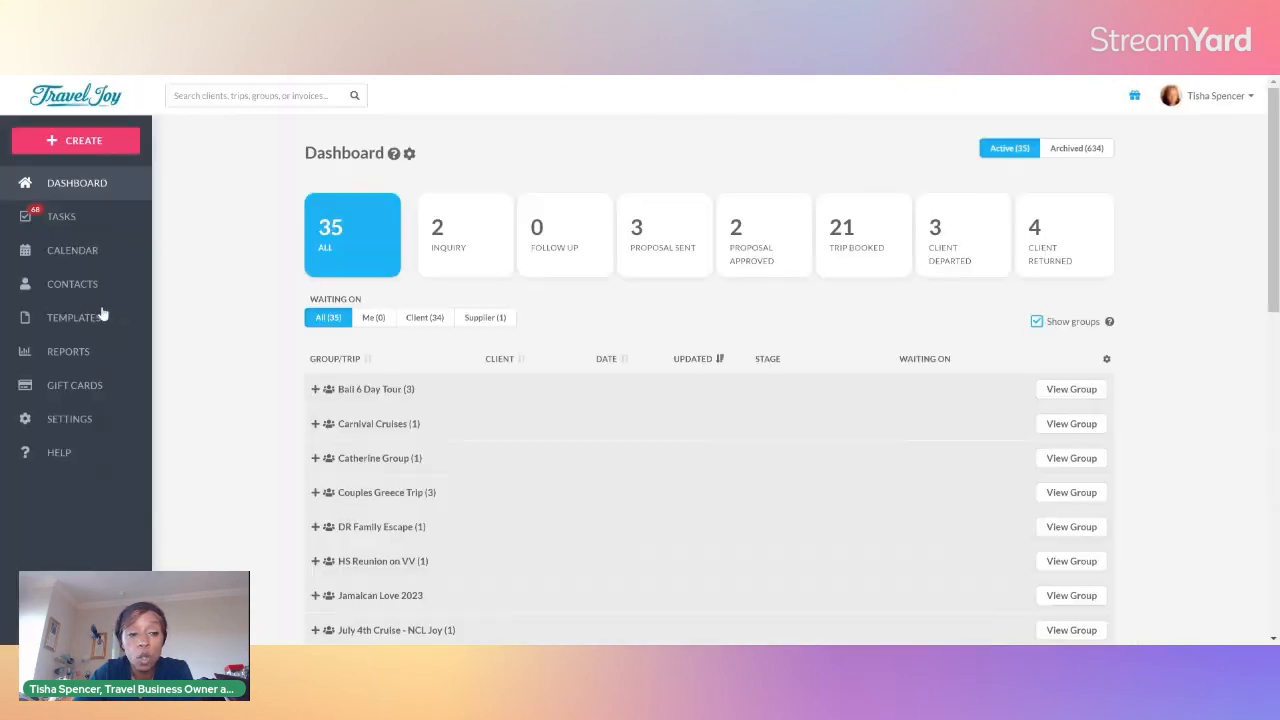
pyautogui.click(77, 351)
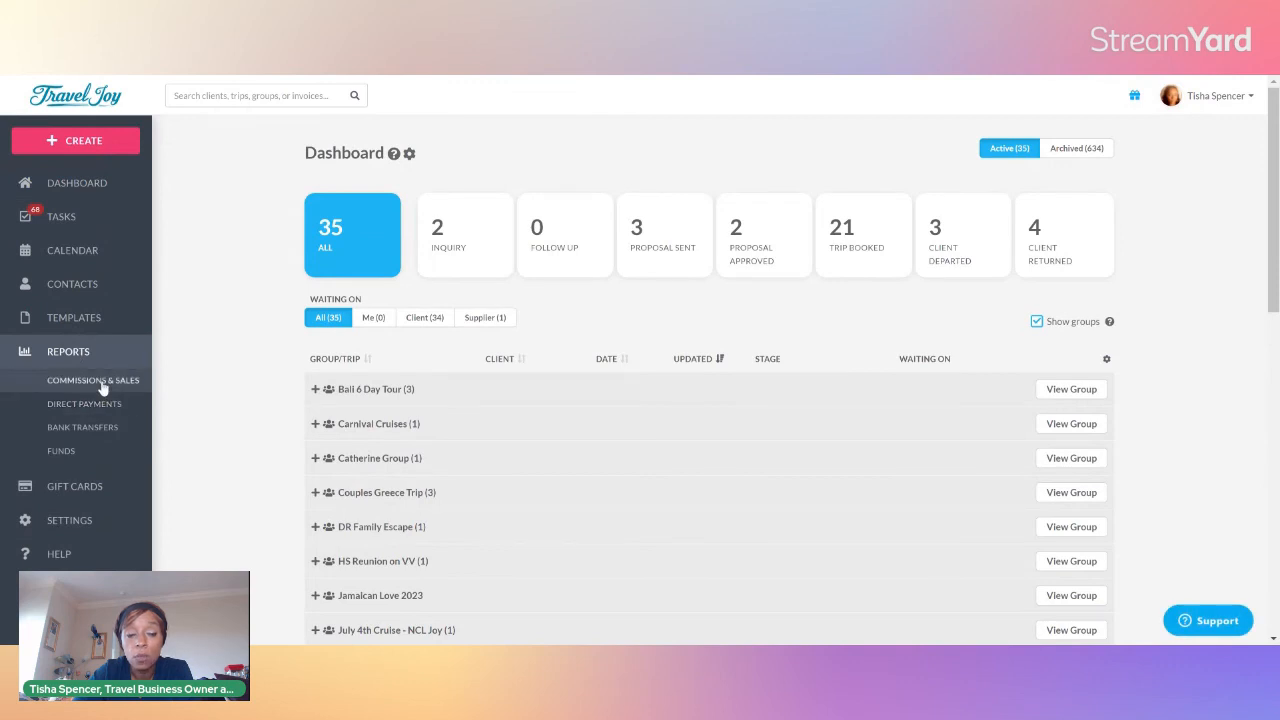
pyautogui.click(103, 383)
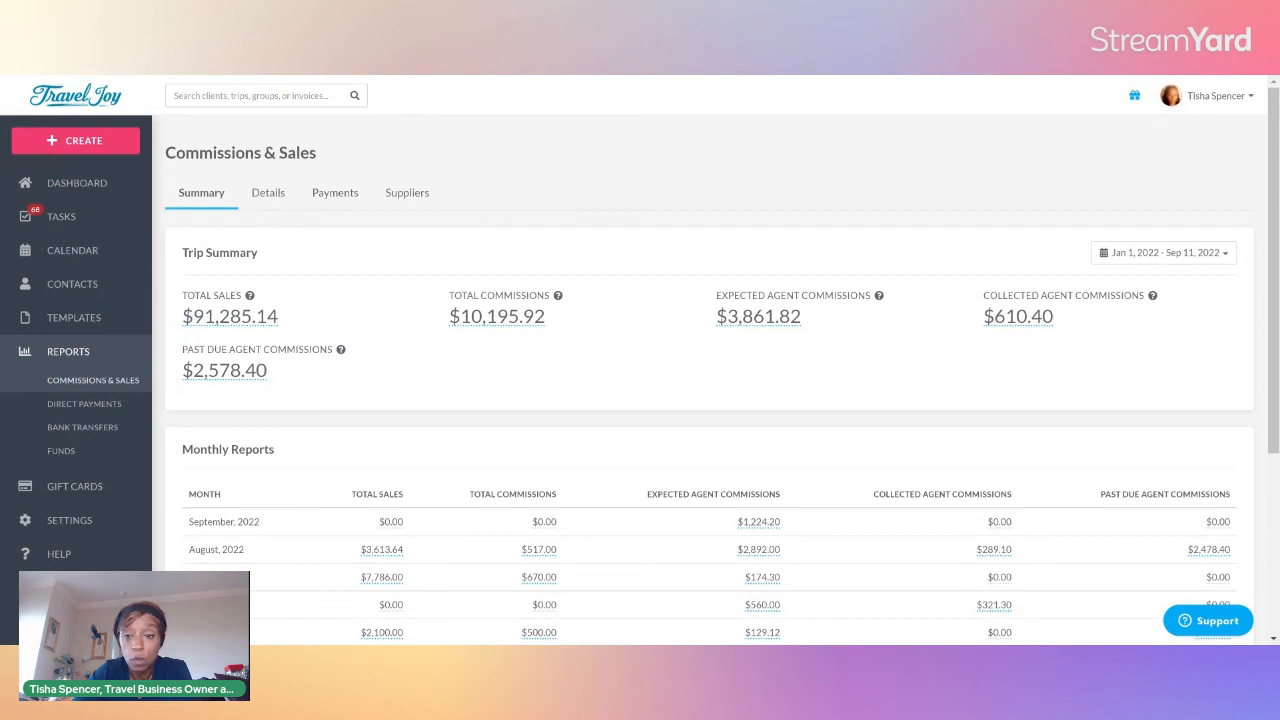
pyautogui.scroll(-3, 560, 246)
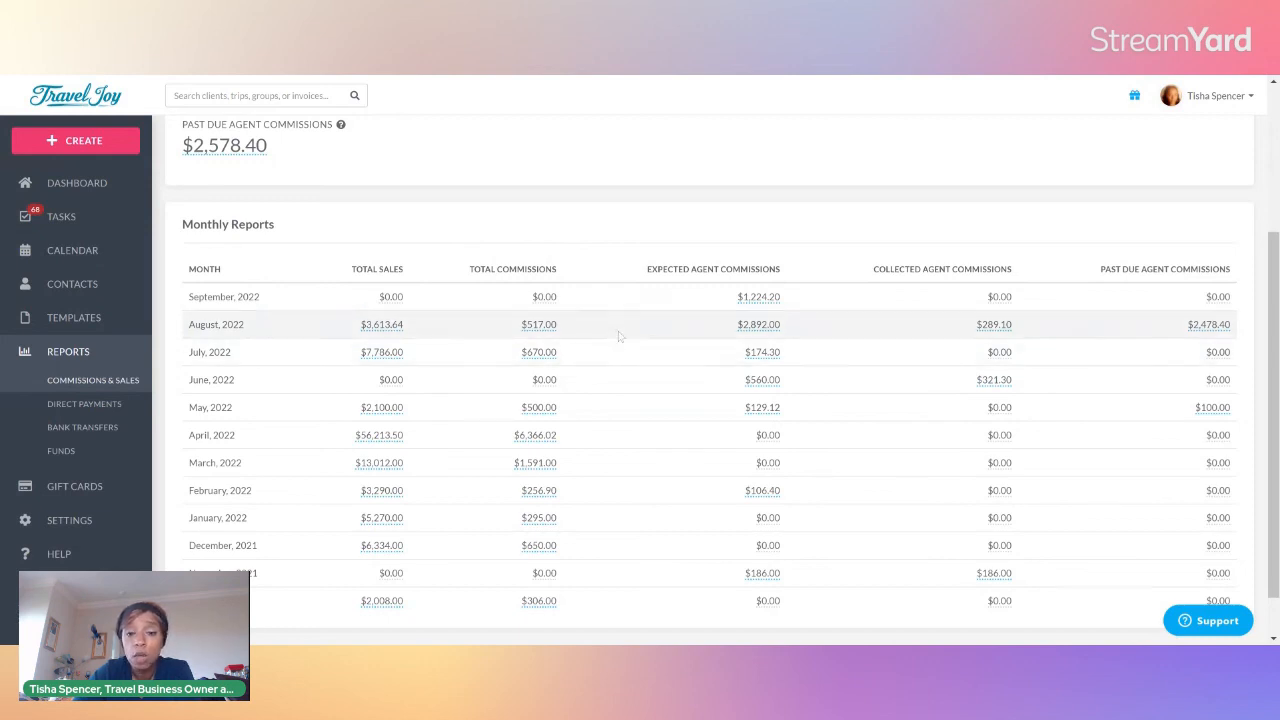
# Open the trip details behind the August 2022 expected agent commissions and look through the listed trips
pyautogui.click(768, 333)
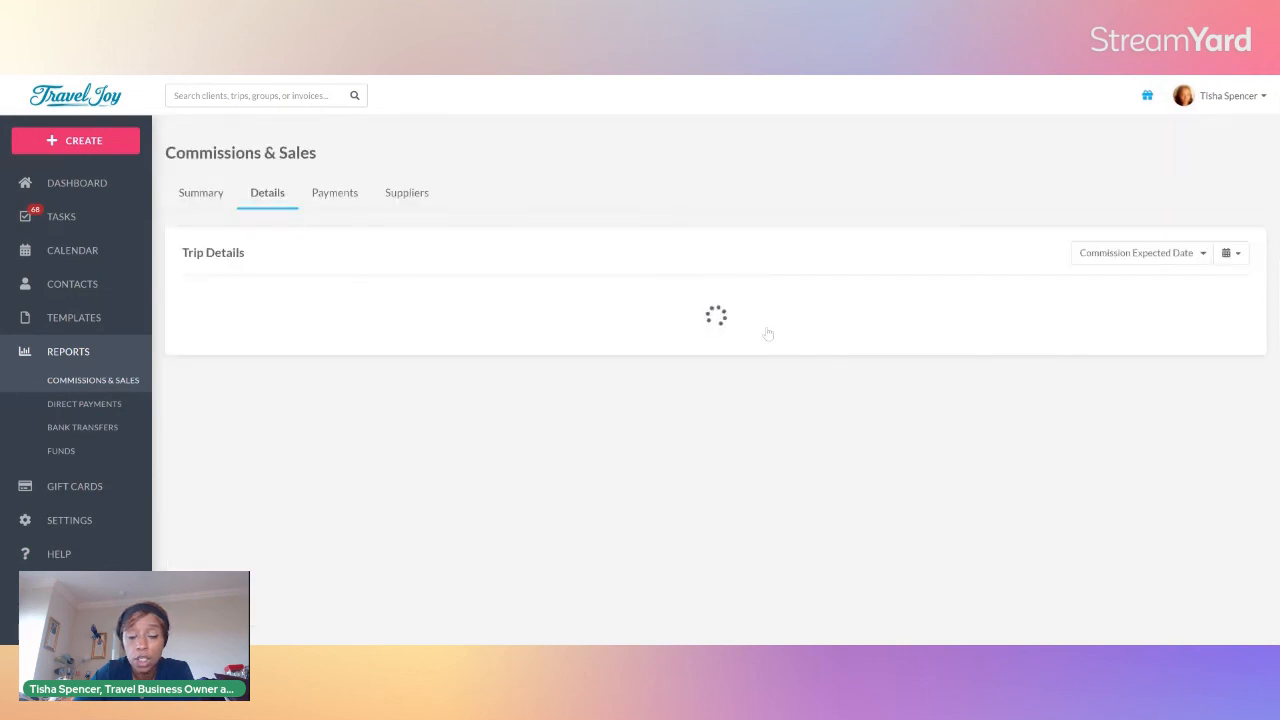
pyautogui.scroll(-3, 770, 331)
pyautogui.scroll(3, 770, 331)
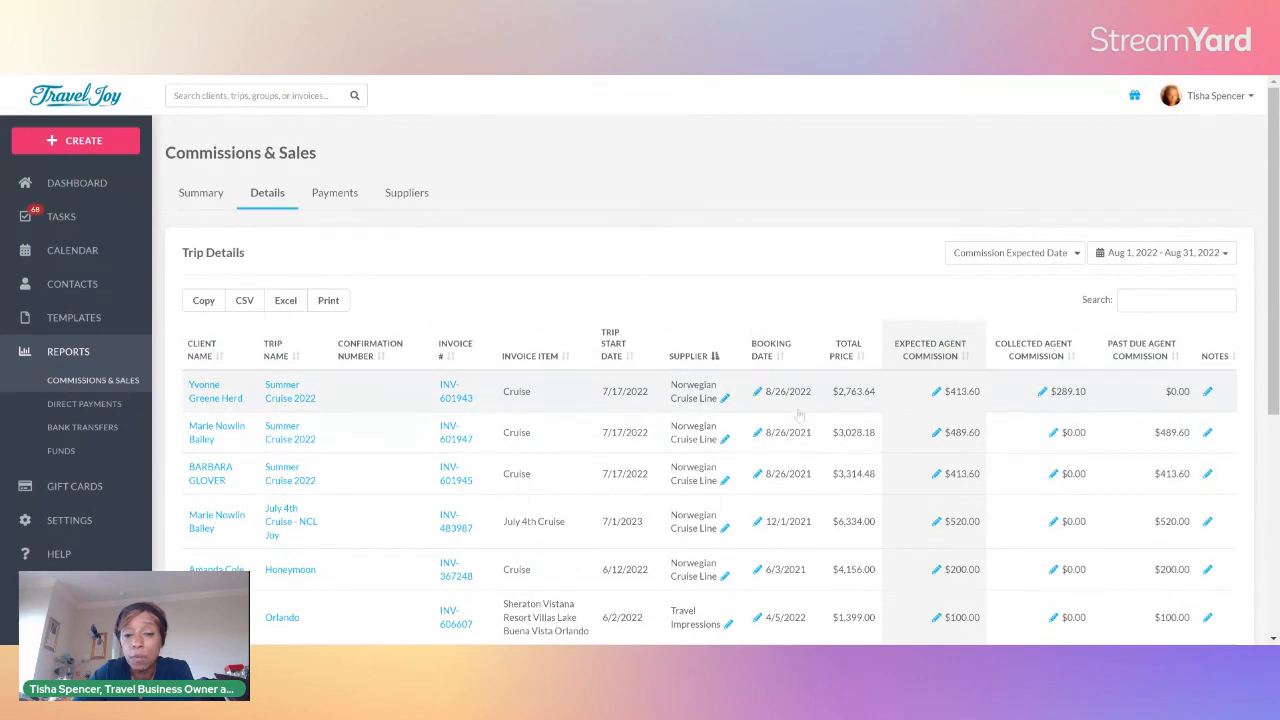
# Bring up the expected commission and split fields of the Summer Cruise 2022 item booked 8/26/2022, and close them
pyautogui.click(936, 393)
pyautogui.scroll(-3, 937, 398)
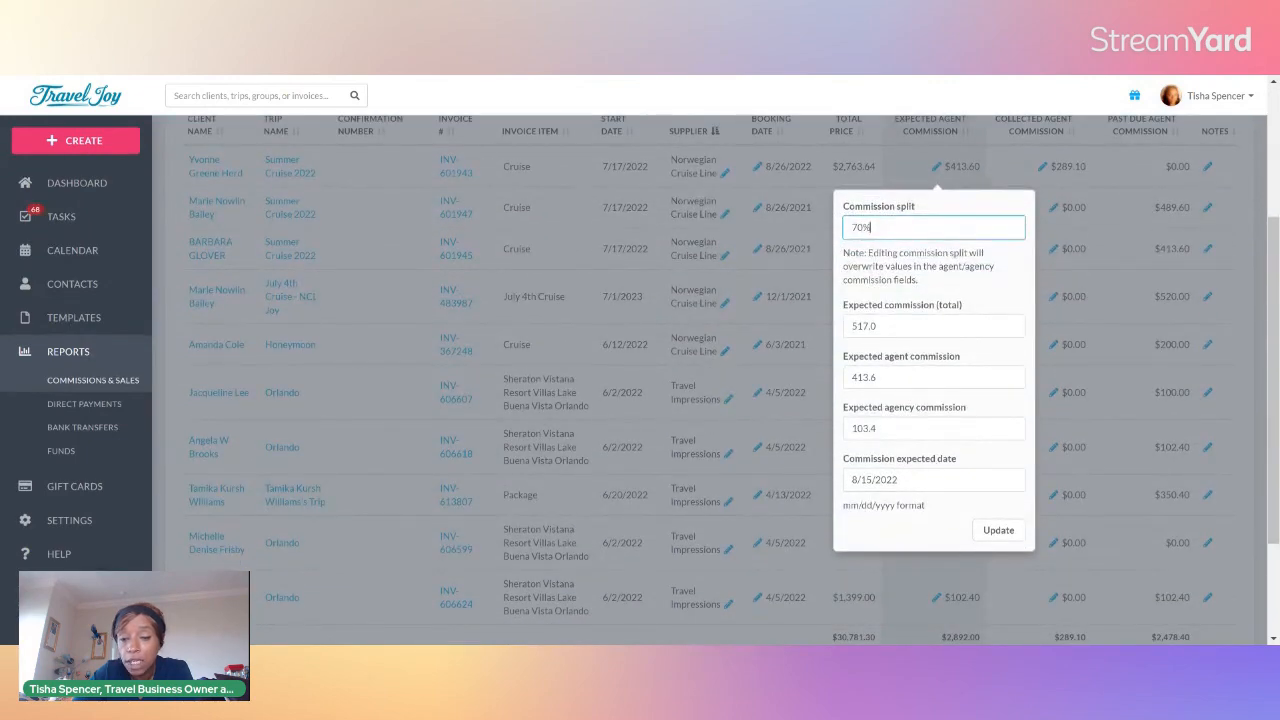
pyautogui.click(998, 530)
pyautogui.click(1040, 368)
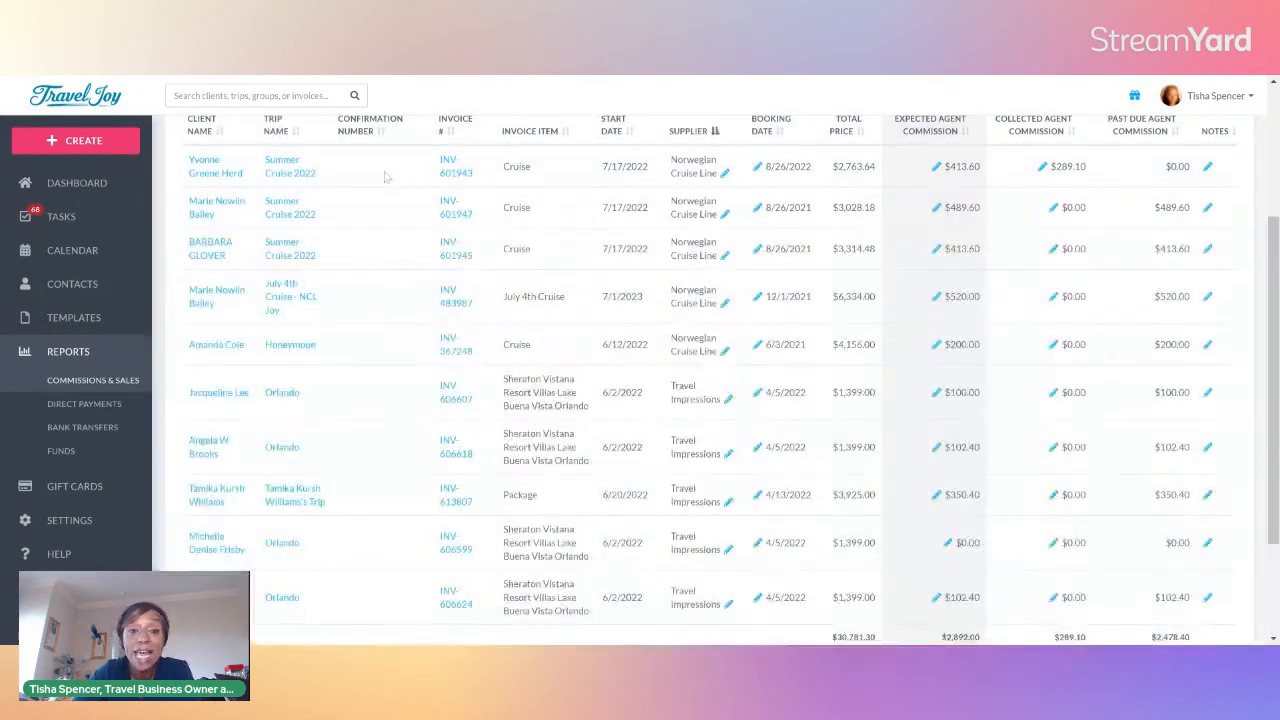